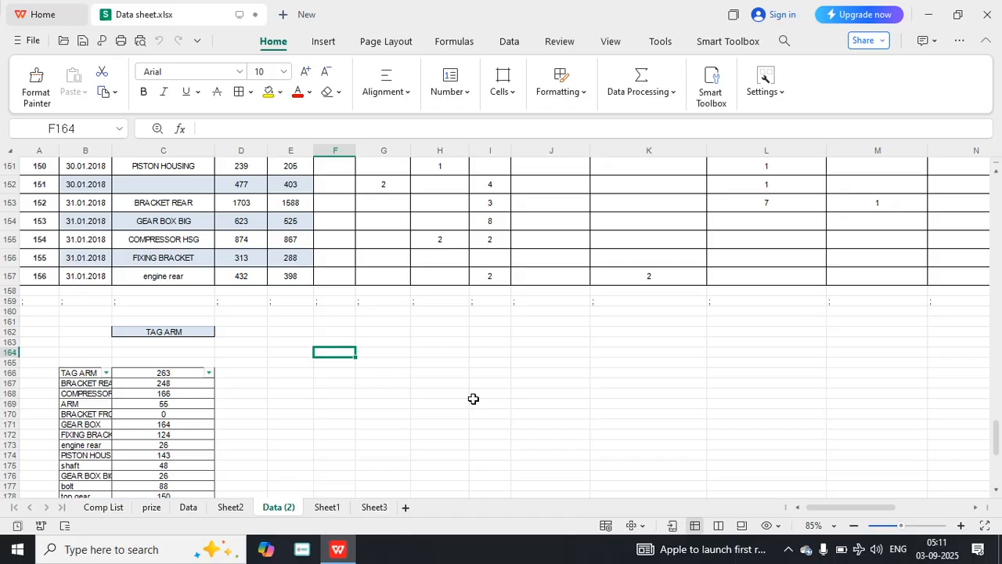
Begin an IFNA formula in F164 with CHOOSECOLS(CNC,3) as its value argument.
type("=")
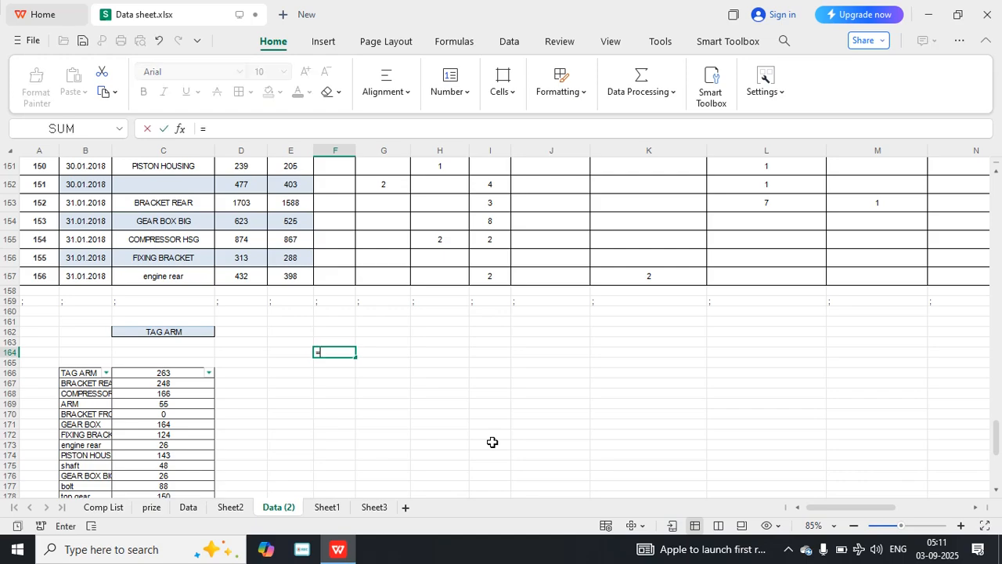
type("if")
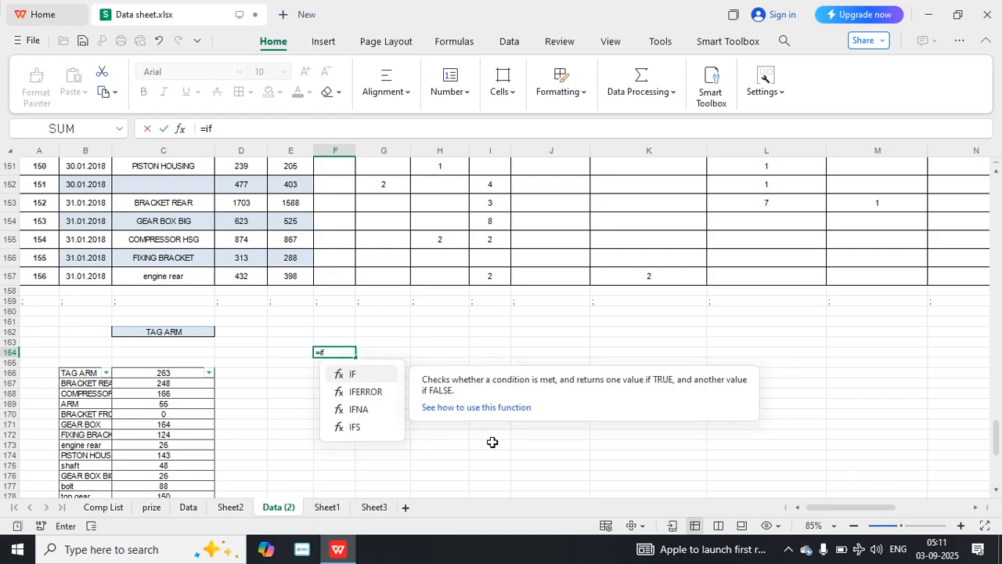
type("na")
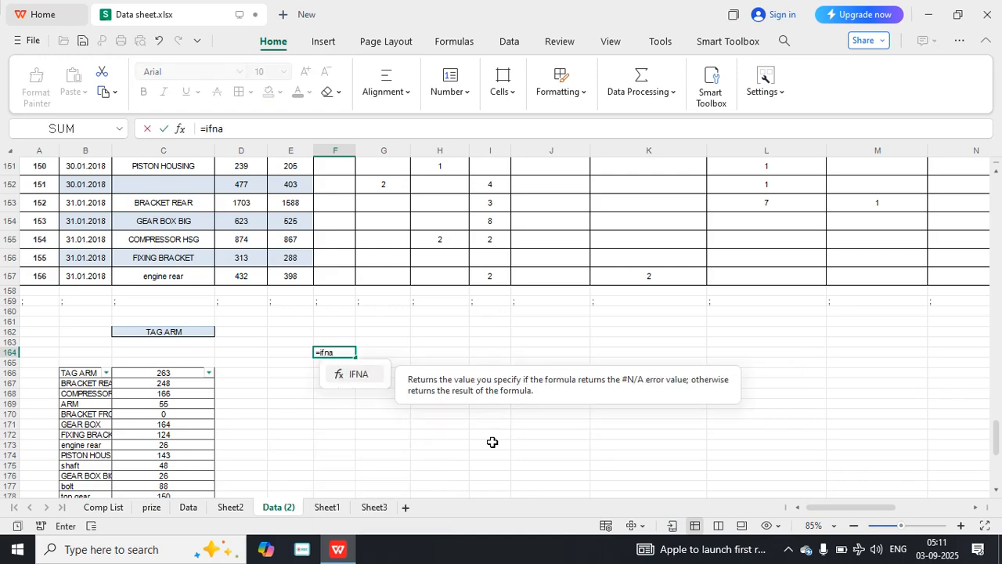
type("(")
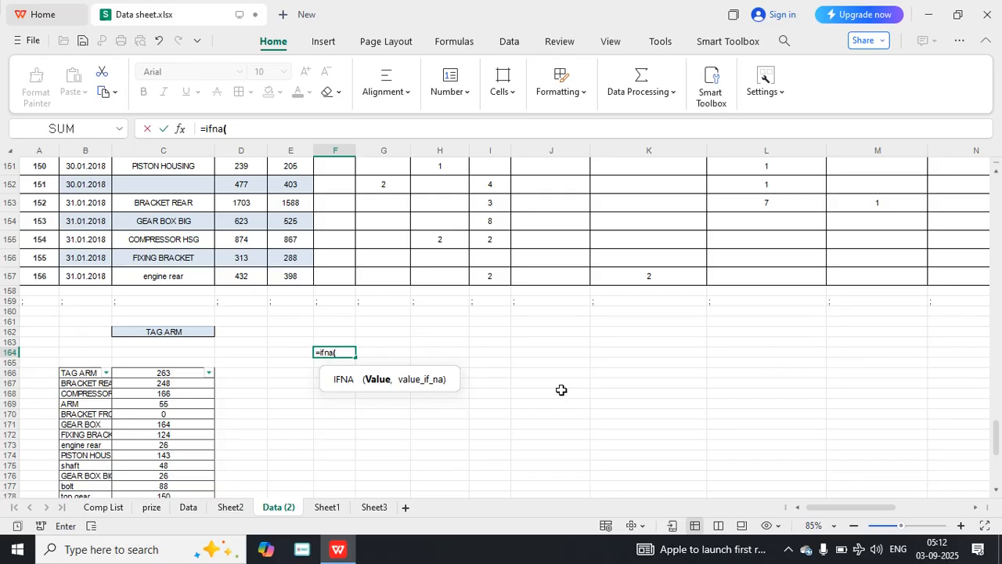
type("chosse")
key("BackSpace")
key("BackSpace")
key("BackSpace")
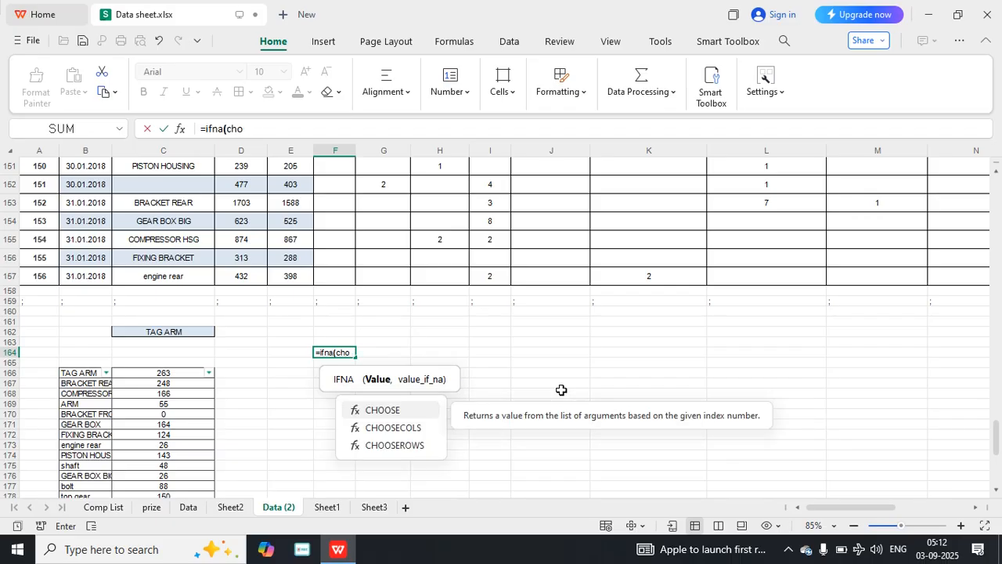
double_click(408, 429)
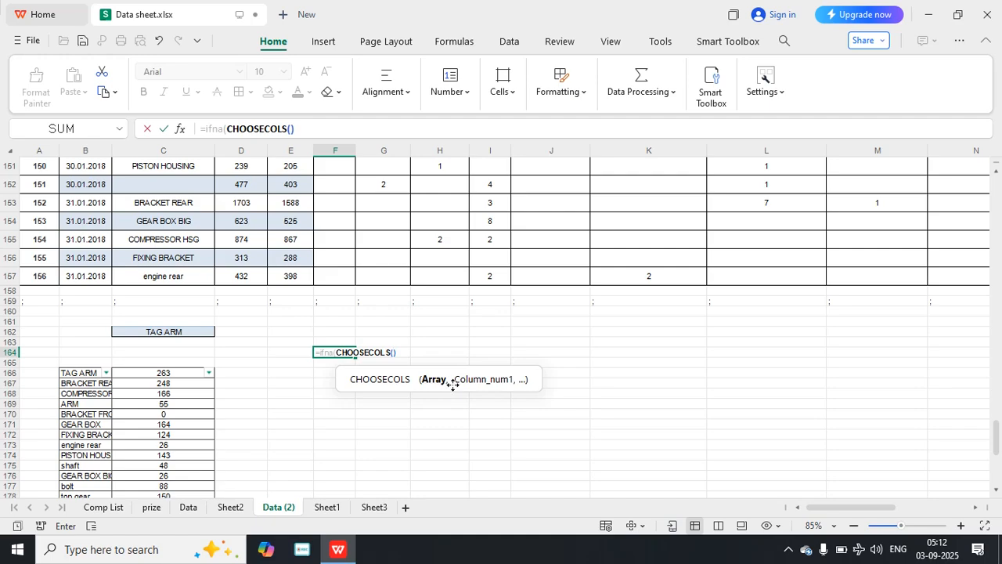
type("cnc")
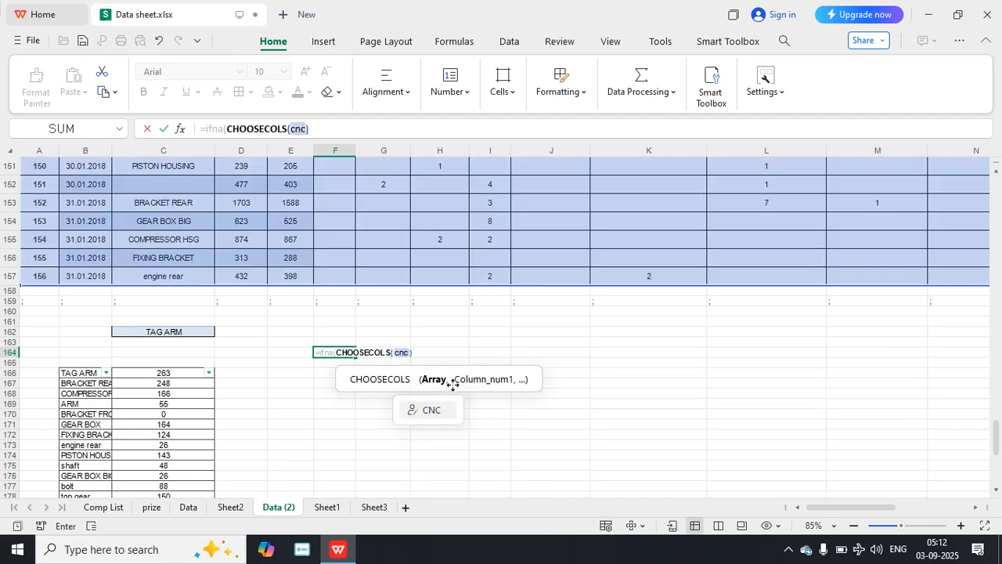
type(",")
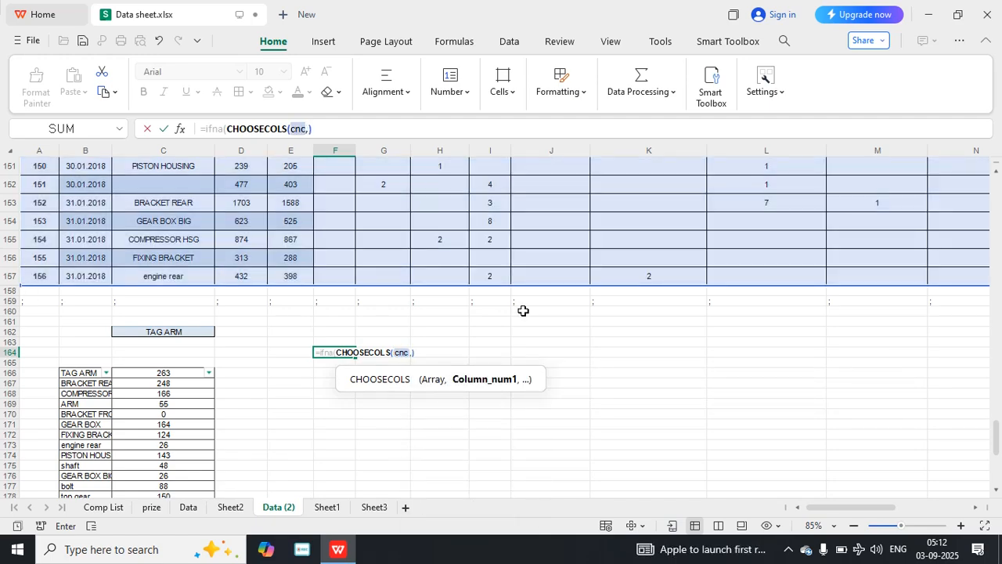
type("3)")
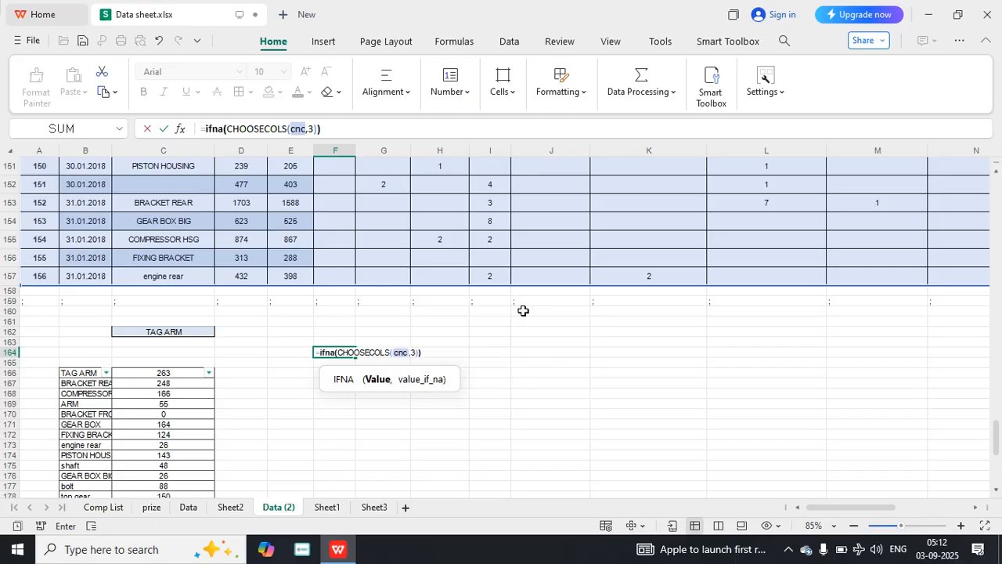
type(",")
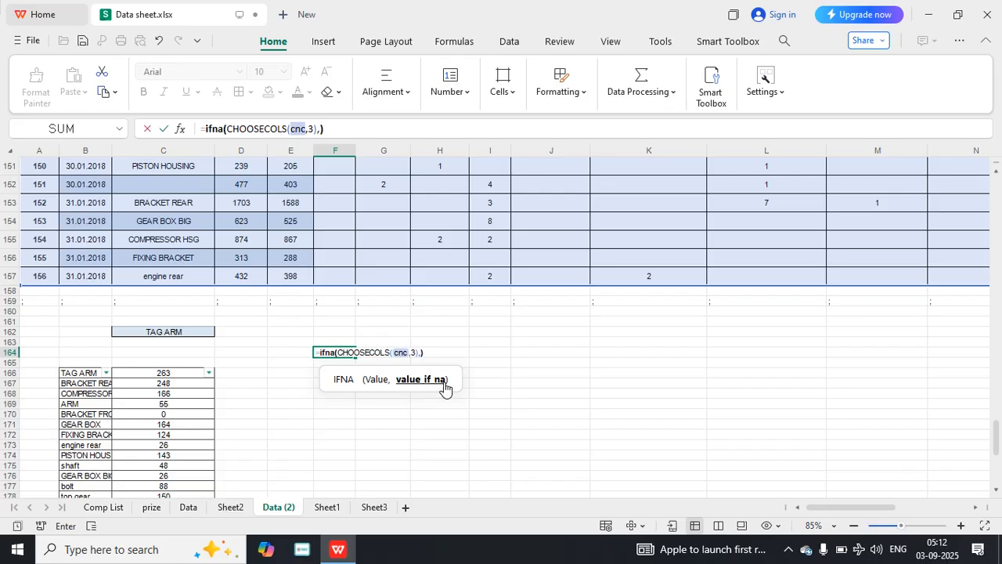
type("drop")
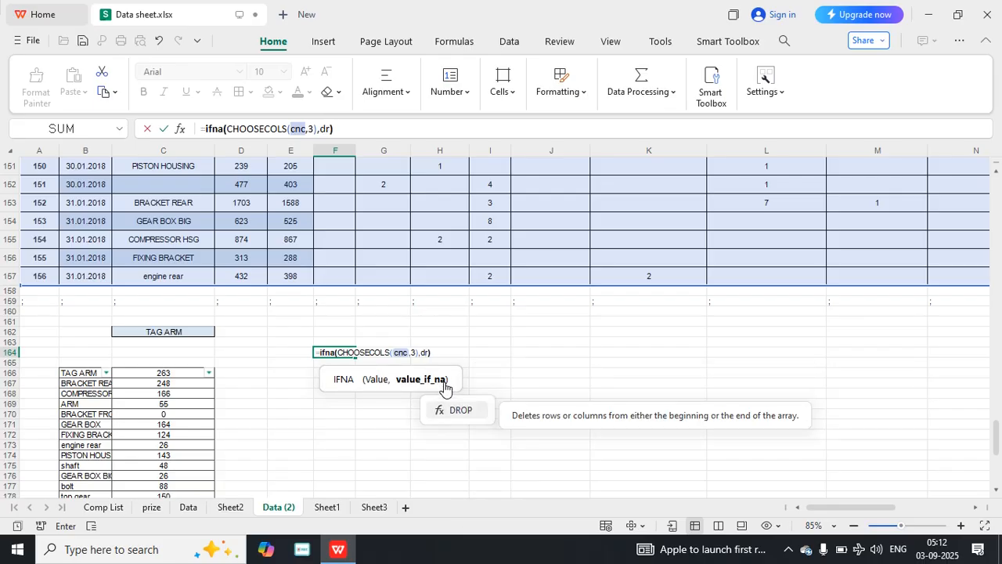
type("(")
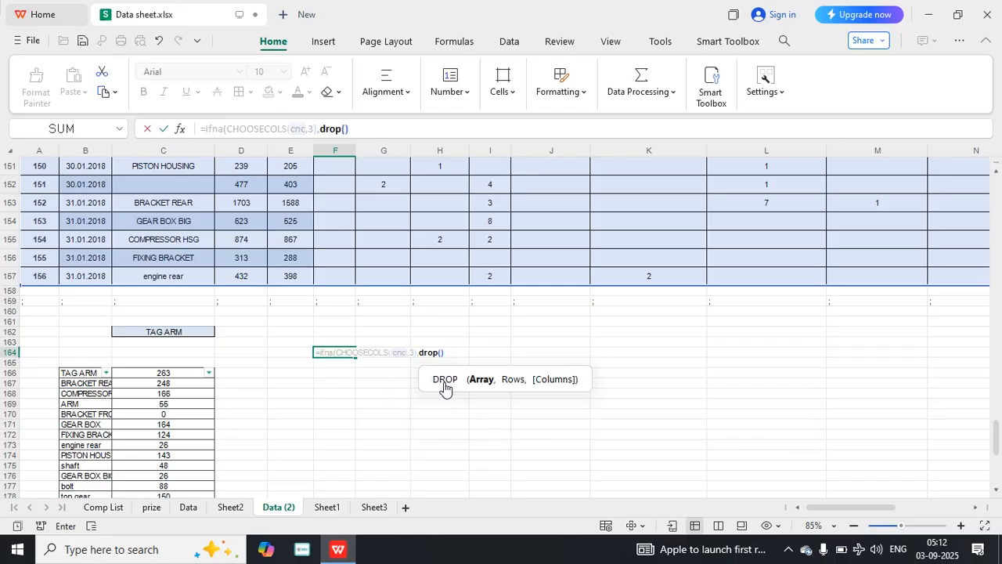
type("c")
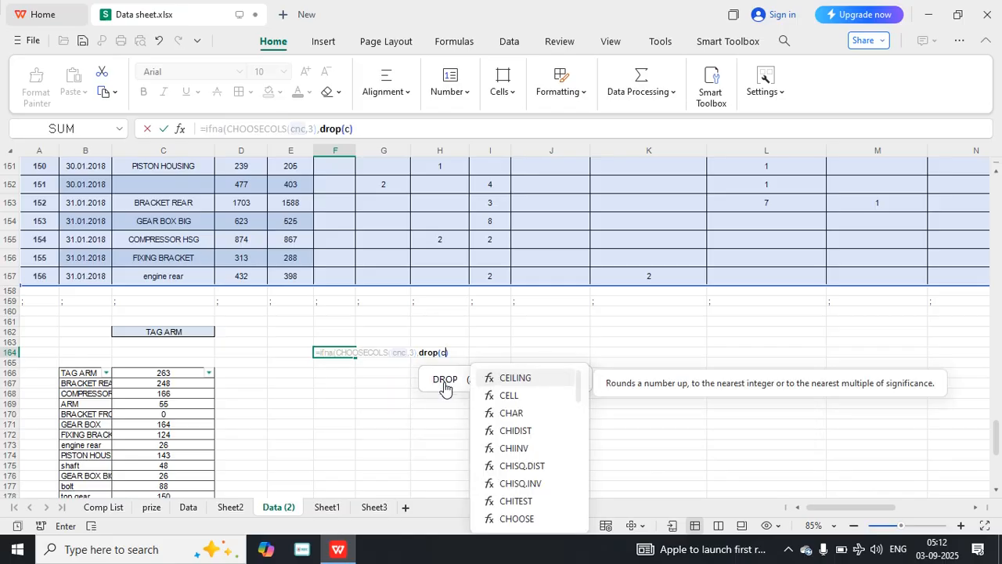
type("nc")
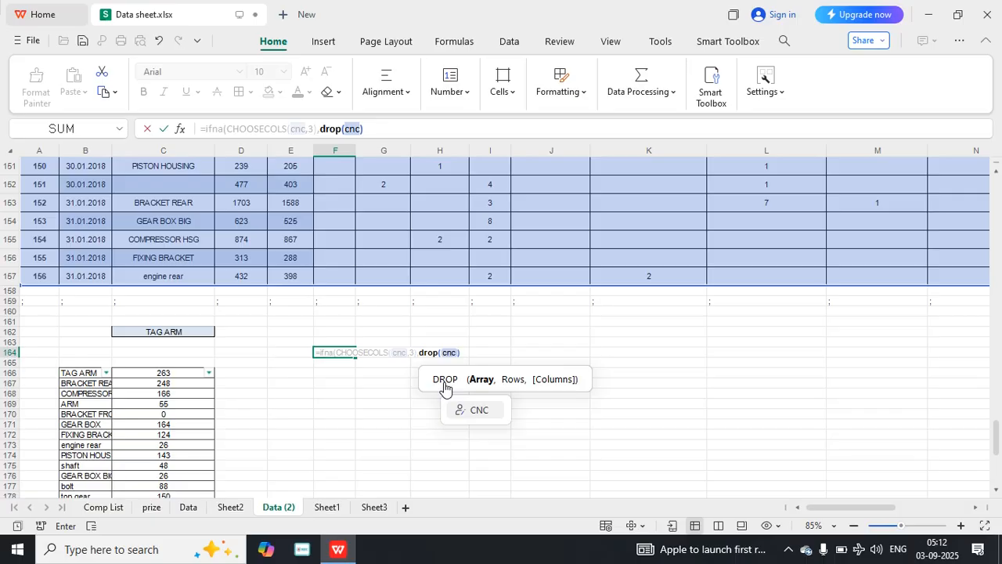
type("[")
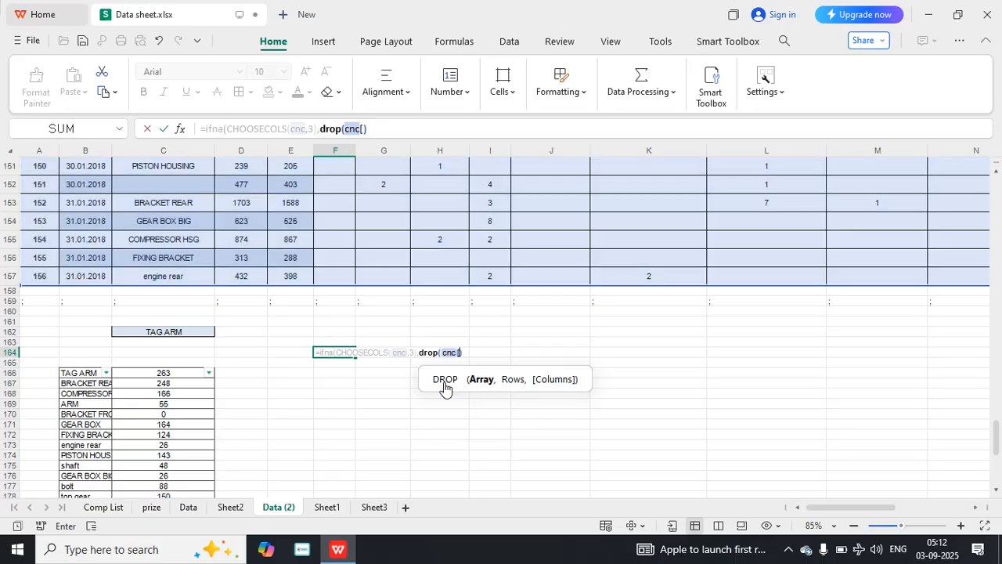
type("#headers]")
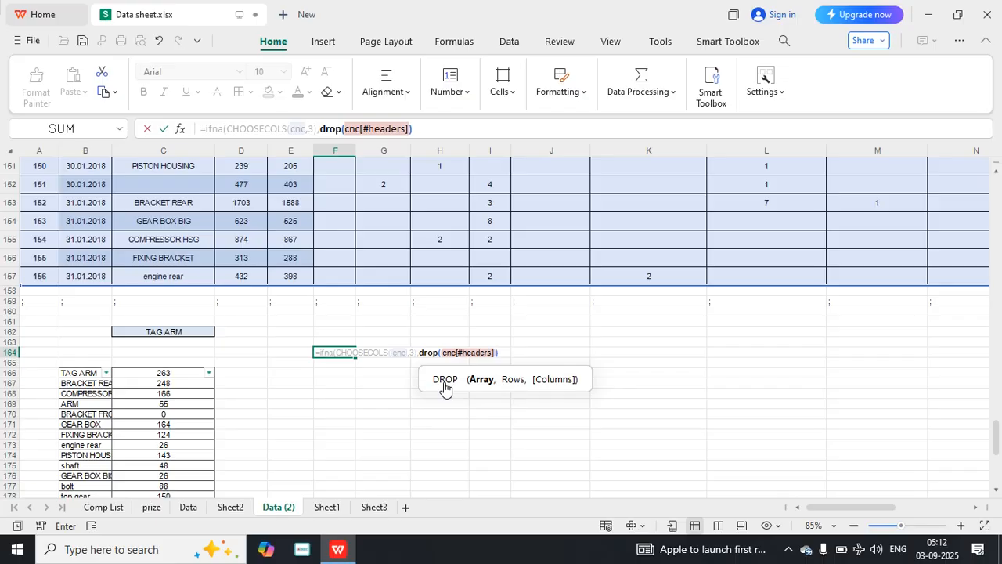
Complete the IFNA formula in F164 with DROP(CNC[#Headers],,5) as the value_if_na argument and commit it.
type(",")
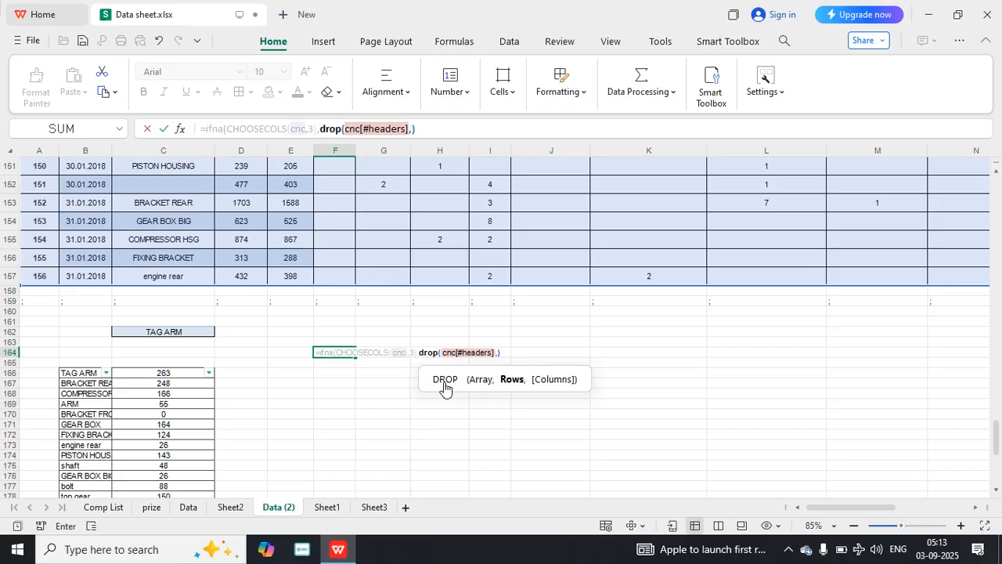
type(",")
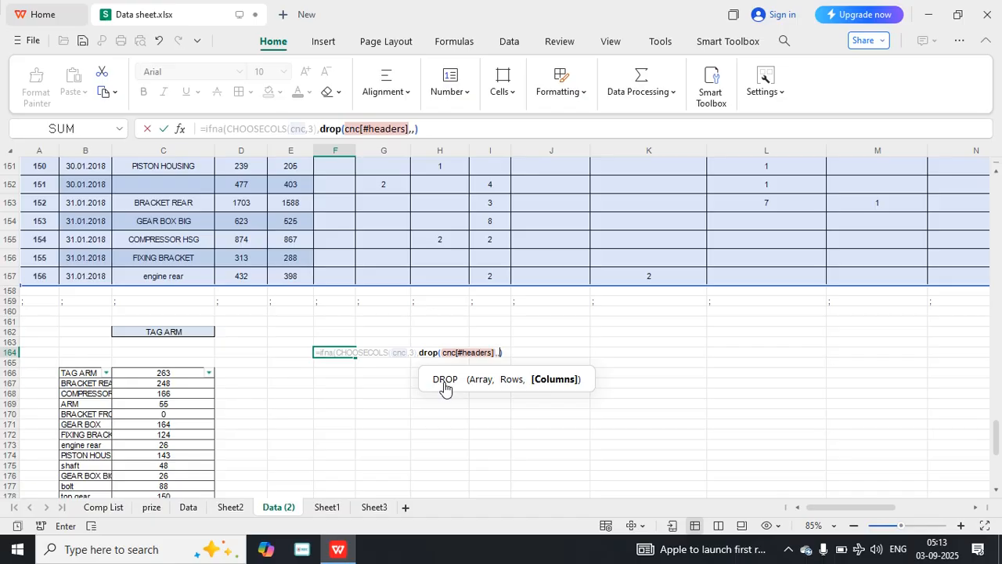
type("5)")
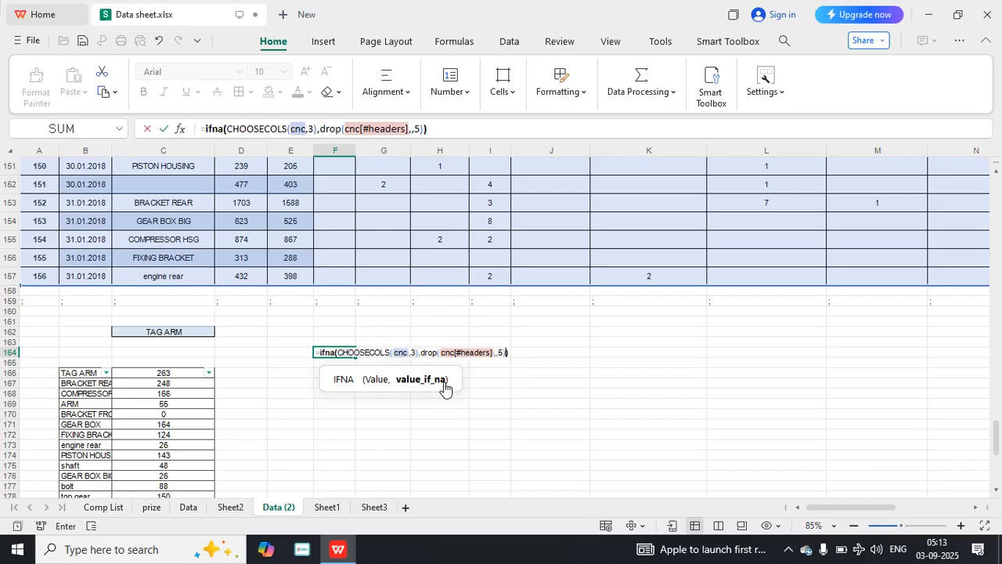
left_click(506, 351)
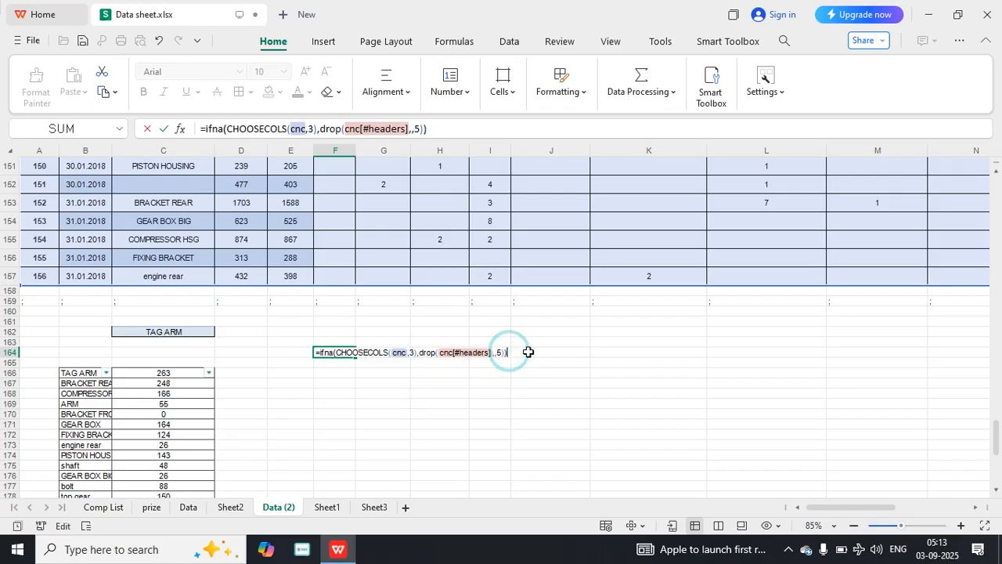
key("Return")
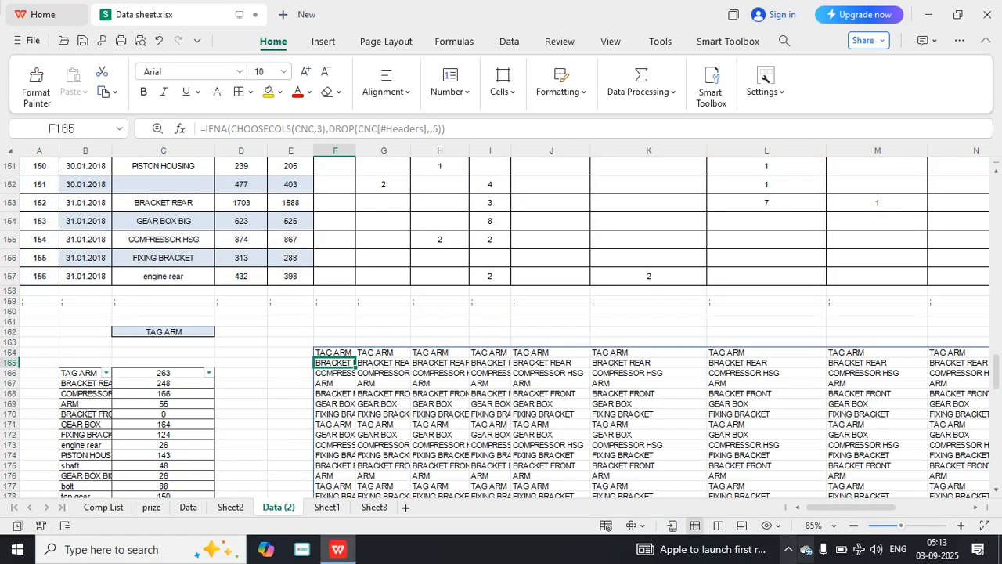
Wrap the whole IFNA formula in F164 in TOCOL to turn the array into a single column.
mouse_move(834, 508)
left_mouse_down()
mouse_move(916, 508)
mouse_move(823, 513)
left_mouse_up()
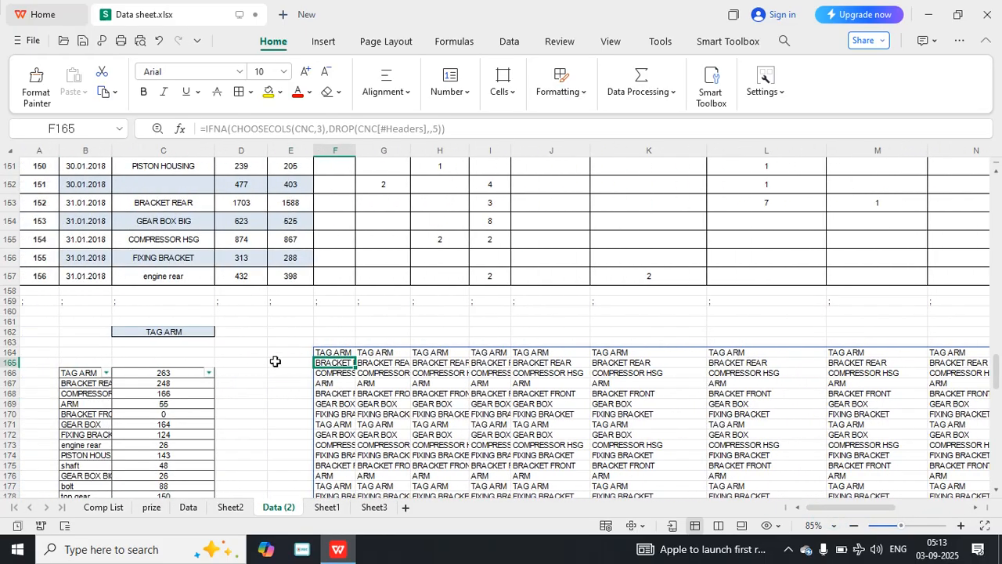
left_click(337, 351)
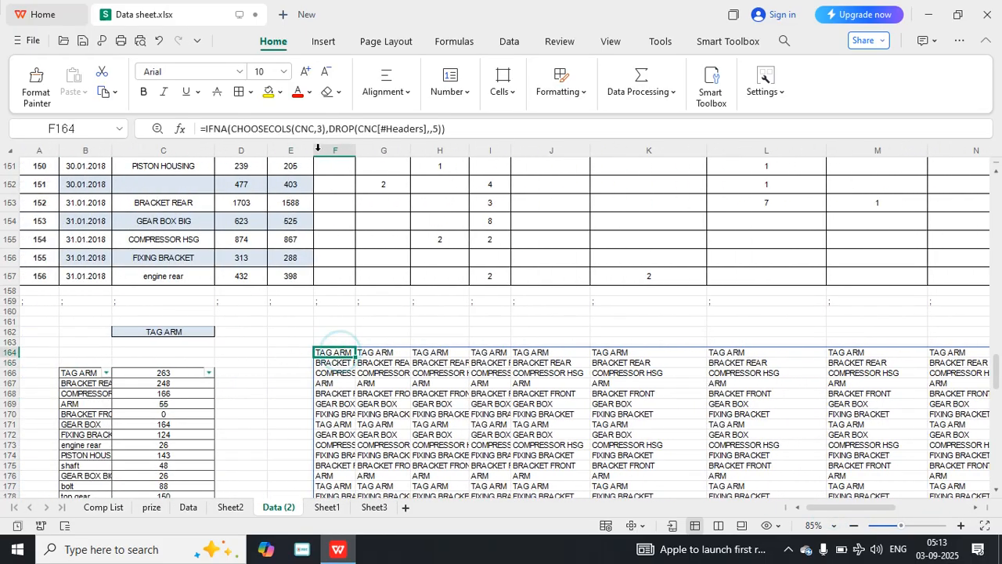
left_click(203, 129)
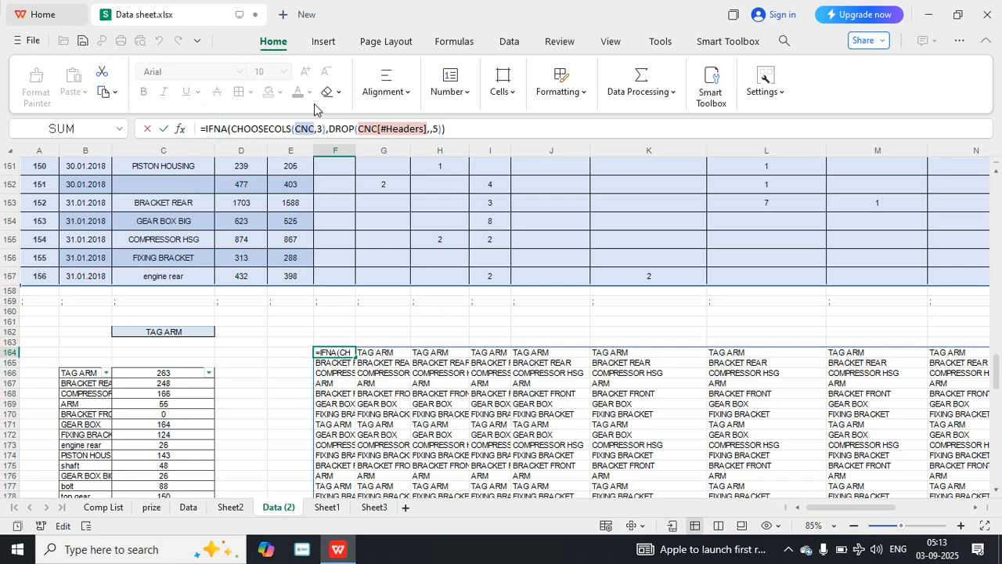
type("tocol")
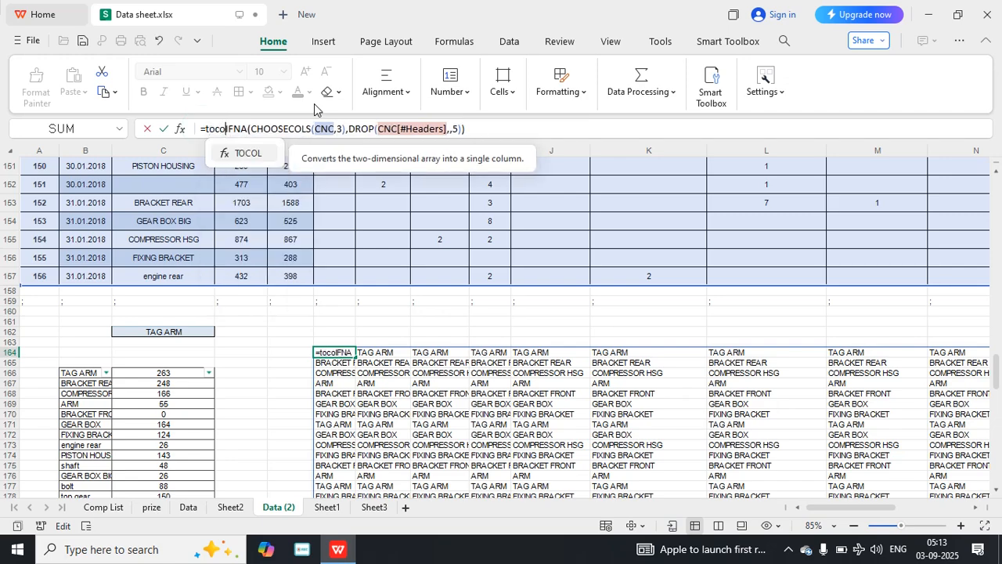
type("(I")
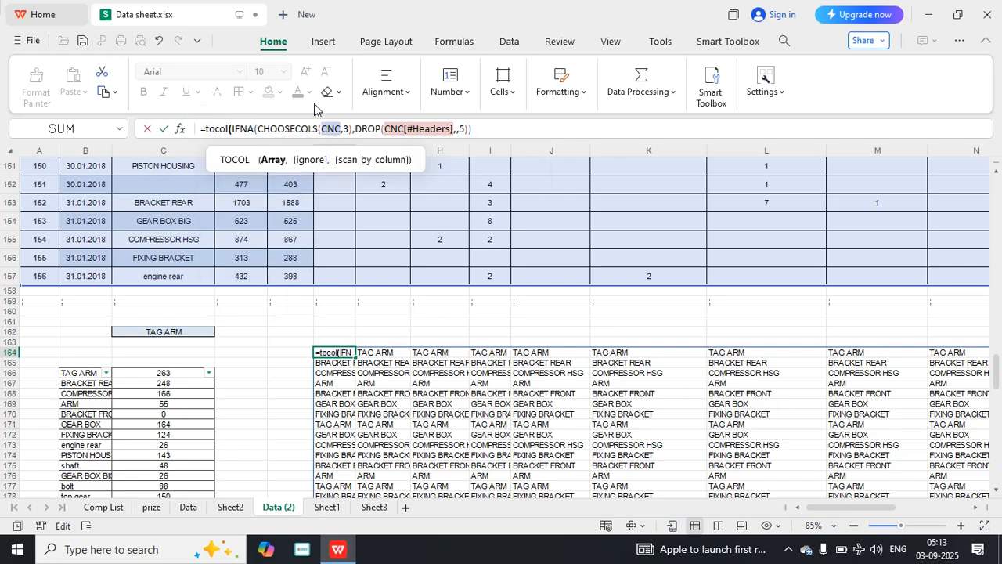
left_click(488, 134)
type(")")
key("Return")
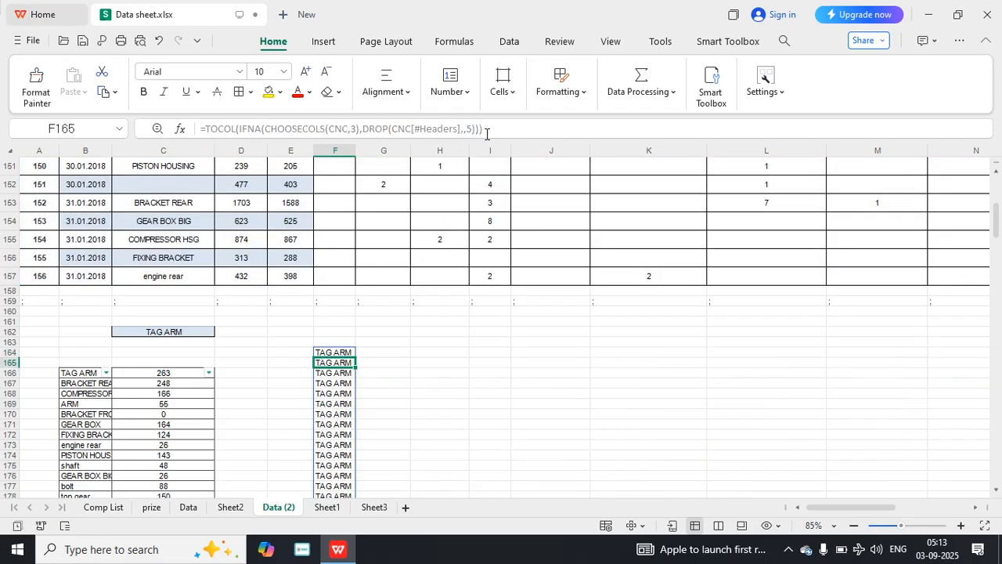
Begin an IFNA formula in G164 with DROP(CNC[#Headers],,5) as its value argument.
scroll(360, 397, "down", 7)
scroll(360, 397, "down", 4)
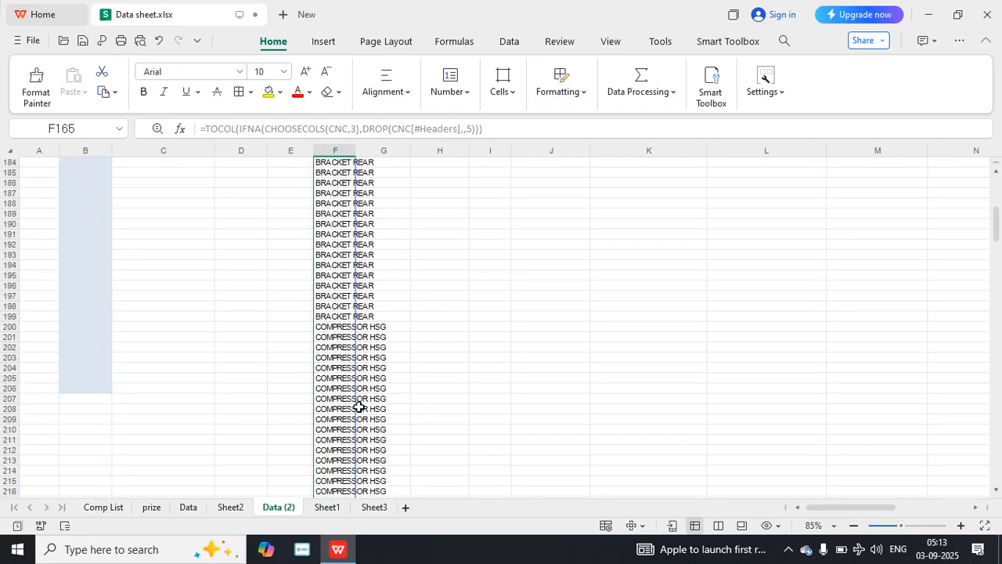
scroll(359, 392, "up", 9)
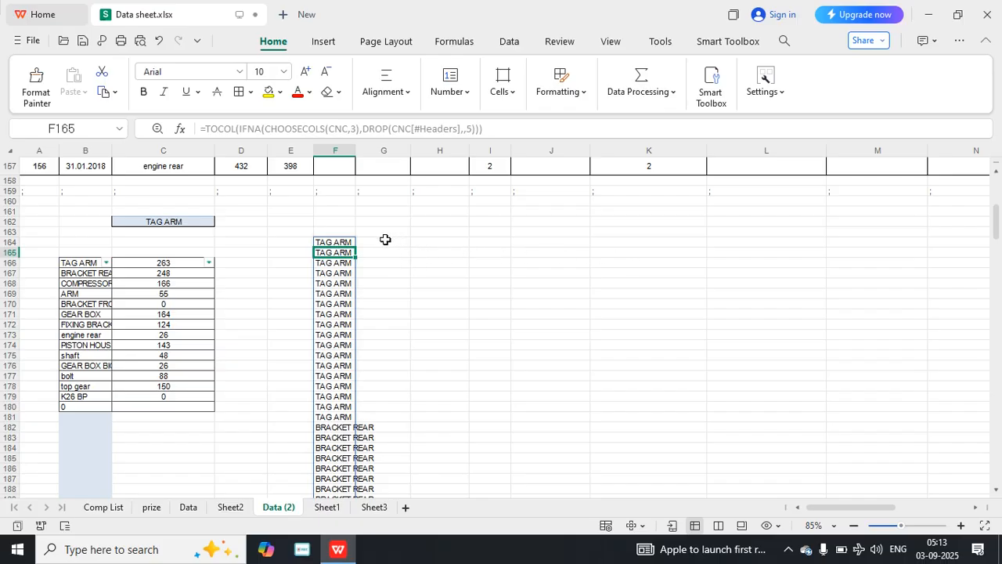
scroll(377, 297, "up", 6)
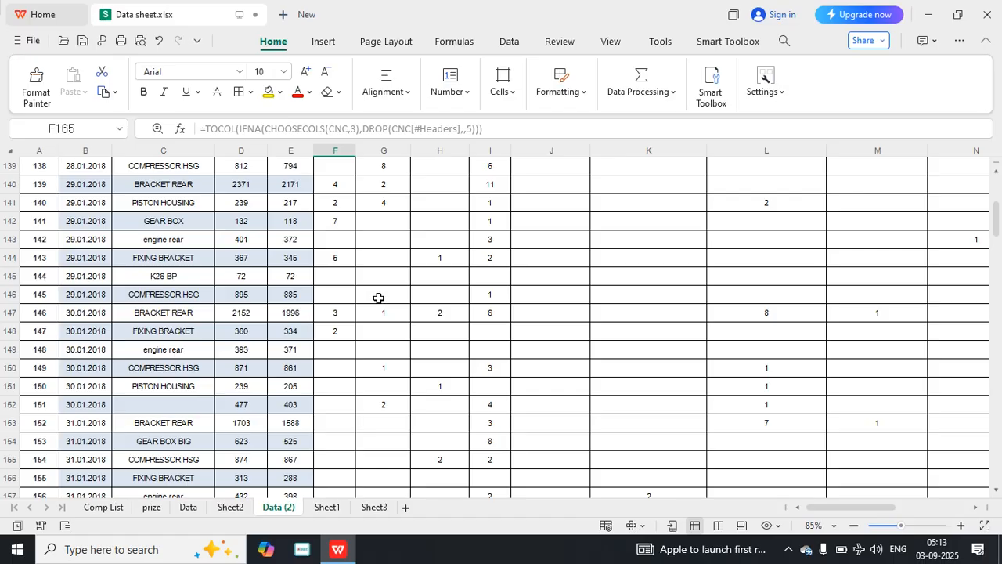
scroll(378, 298, "down", 5)
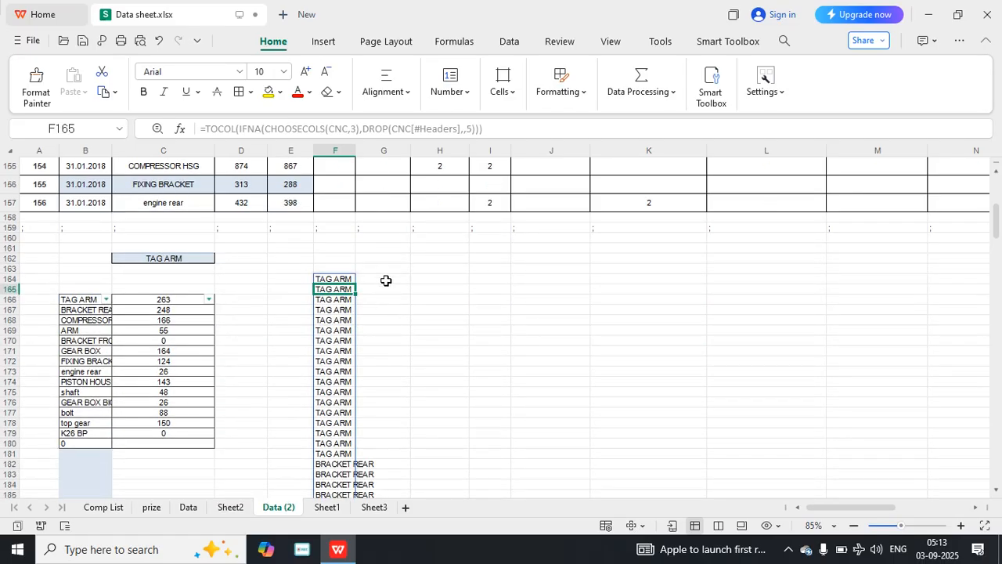
left_click(384, 279)
type("=")
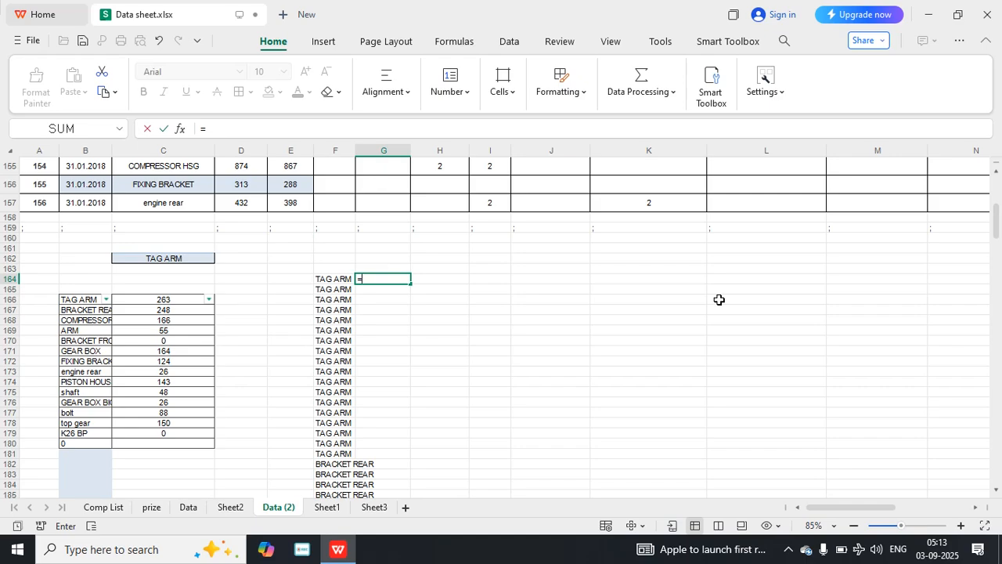
type("ifn")
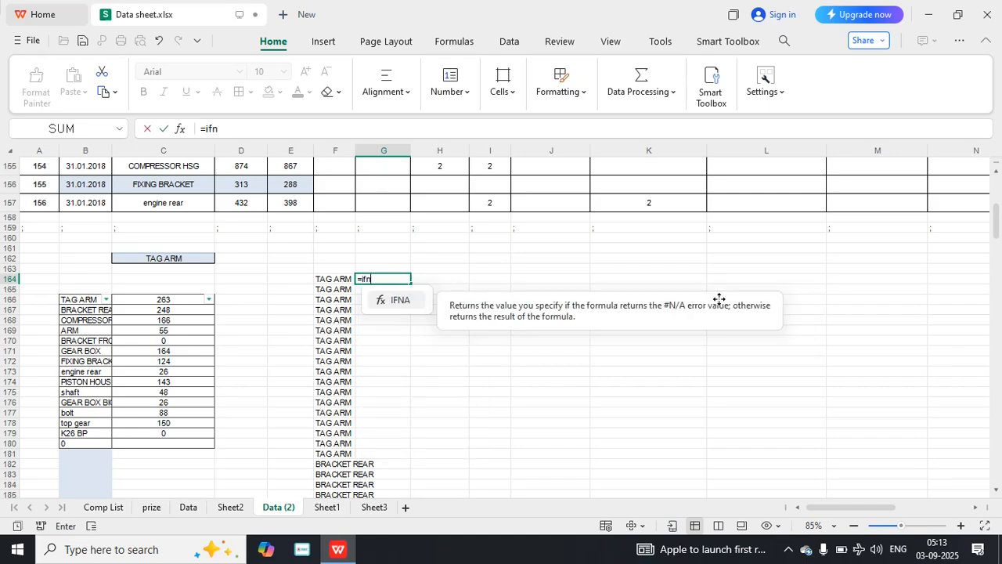
type("a(")
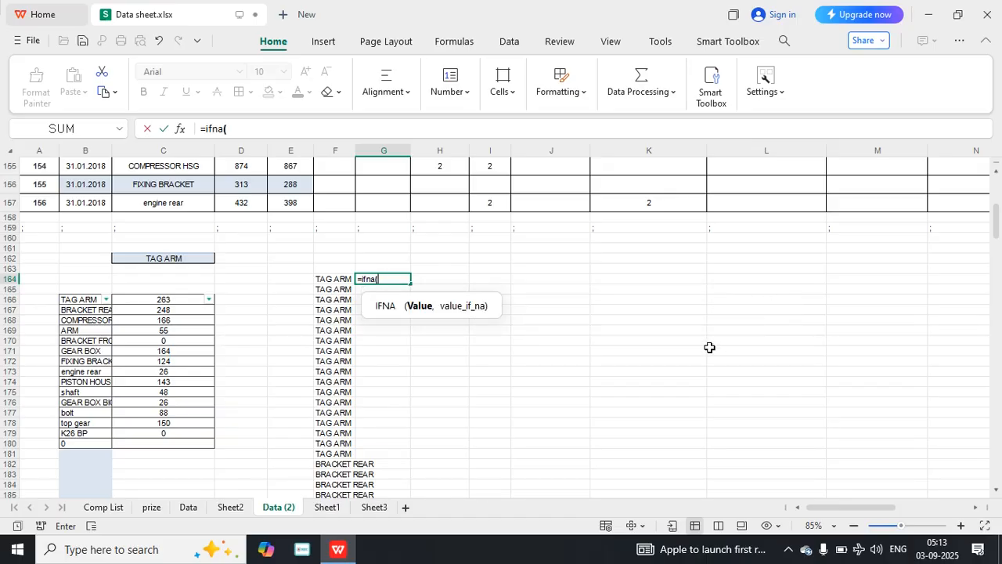
type("drop")
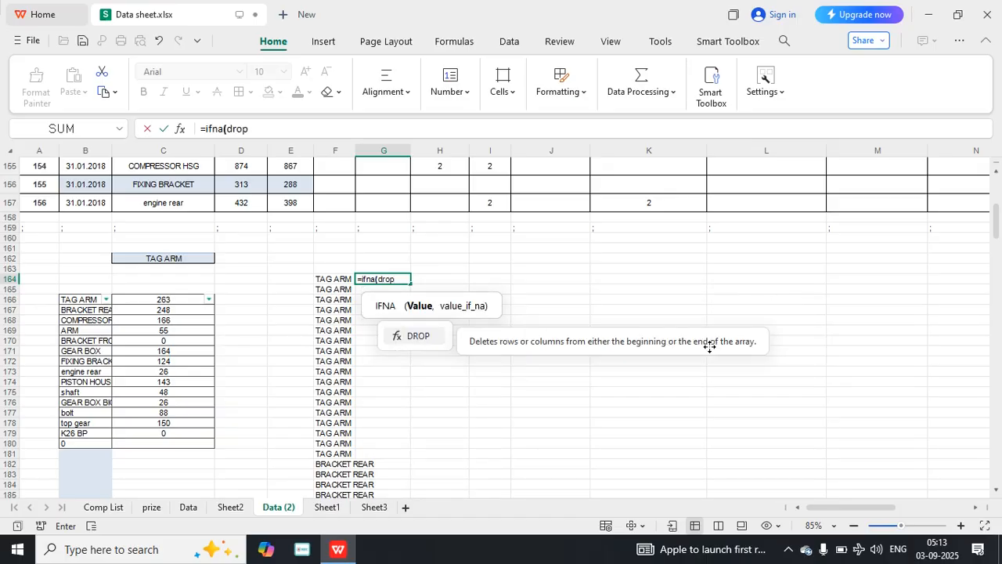
type("(")
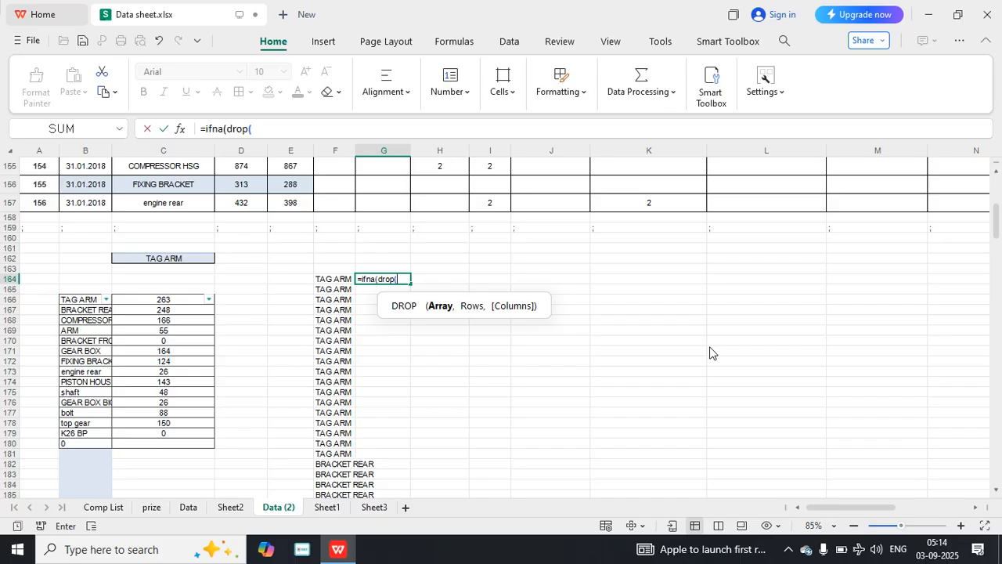
type("cnc")
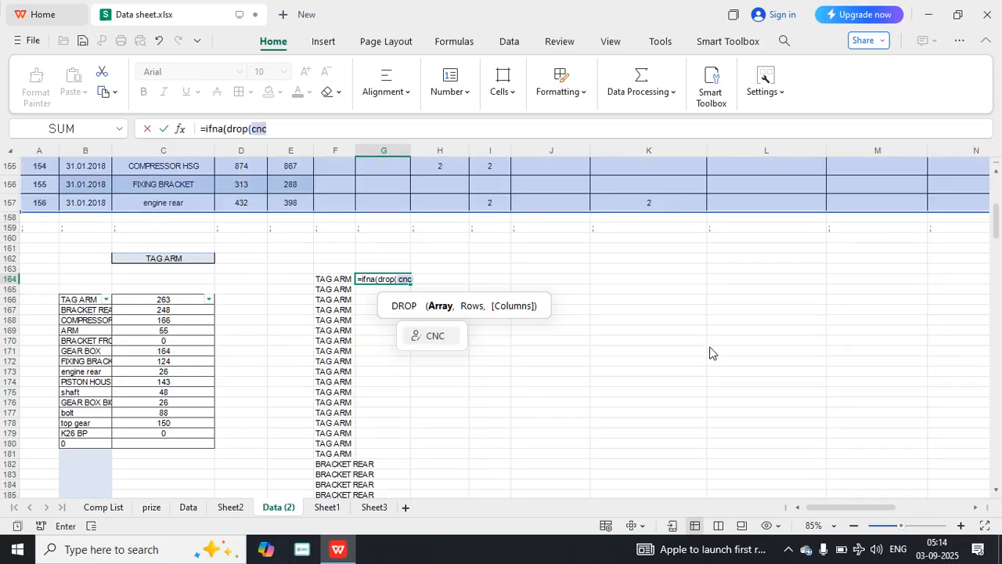
type("[")
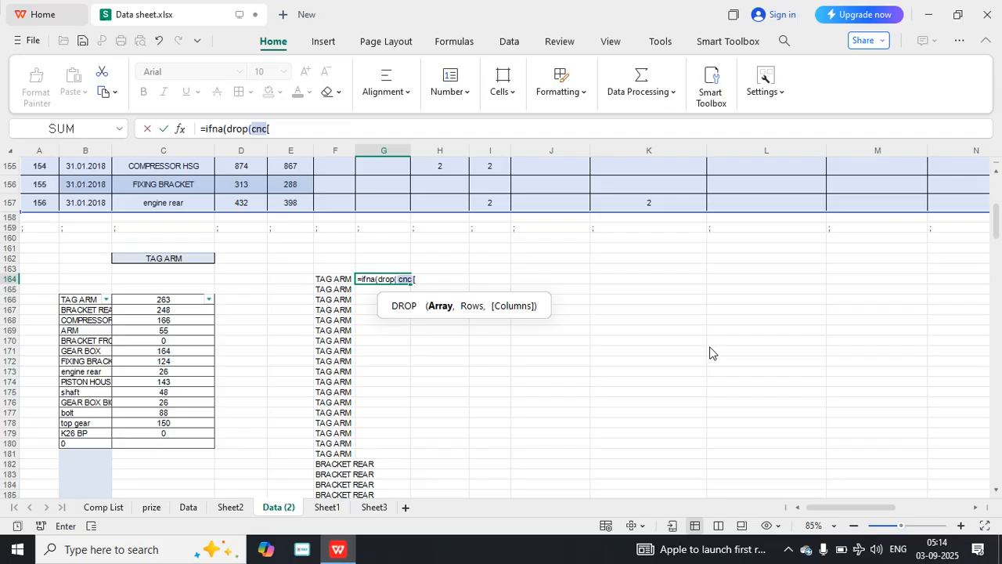
type("#headers]")
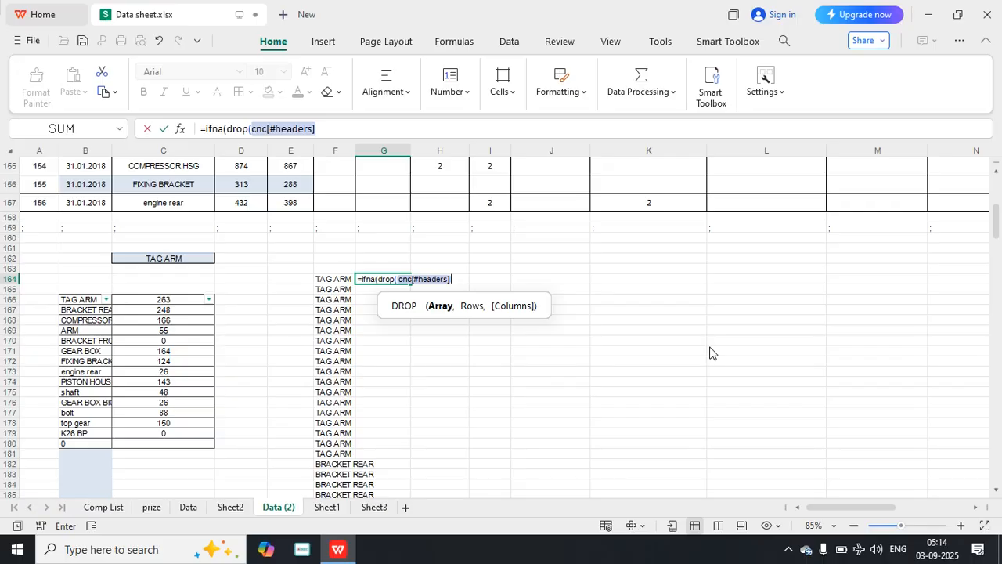
type(",,")
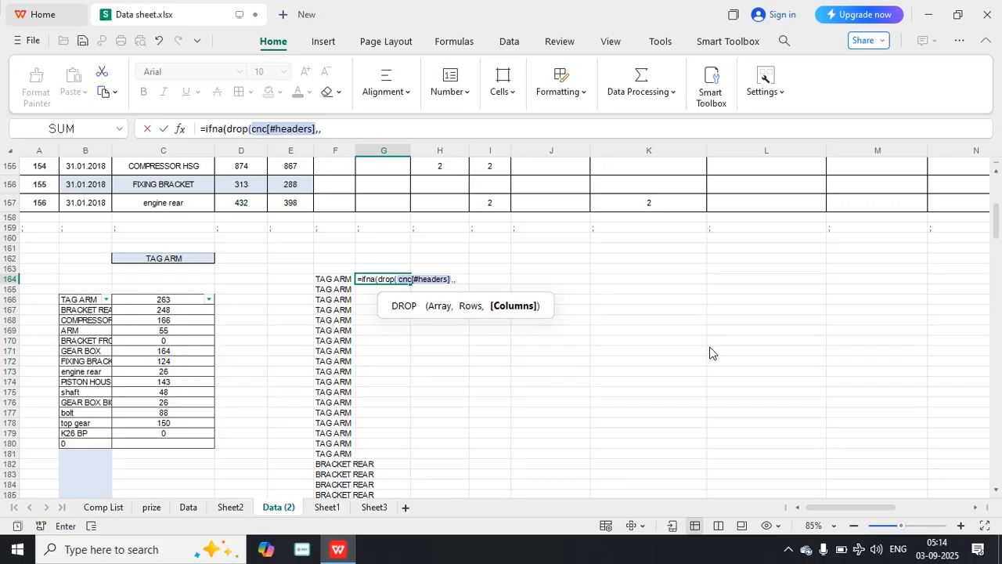
type("5)")
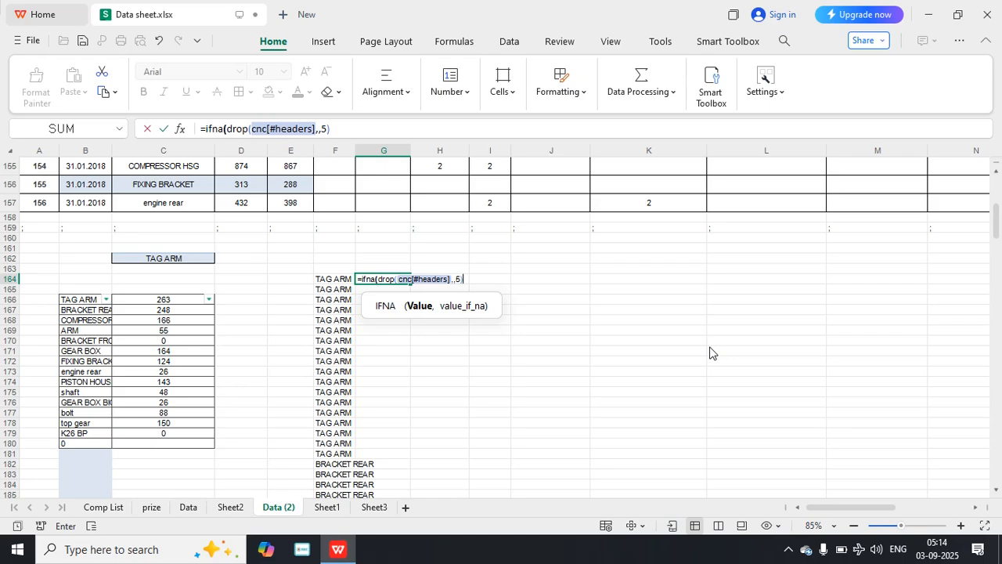
type(",ch")
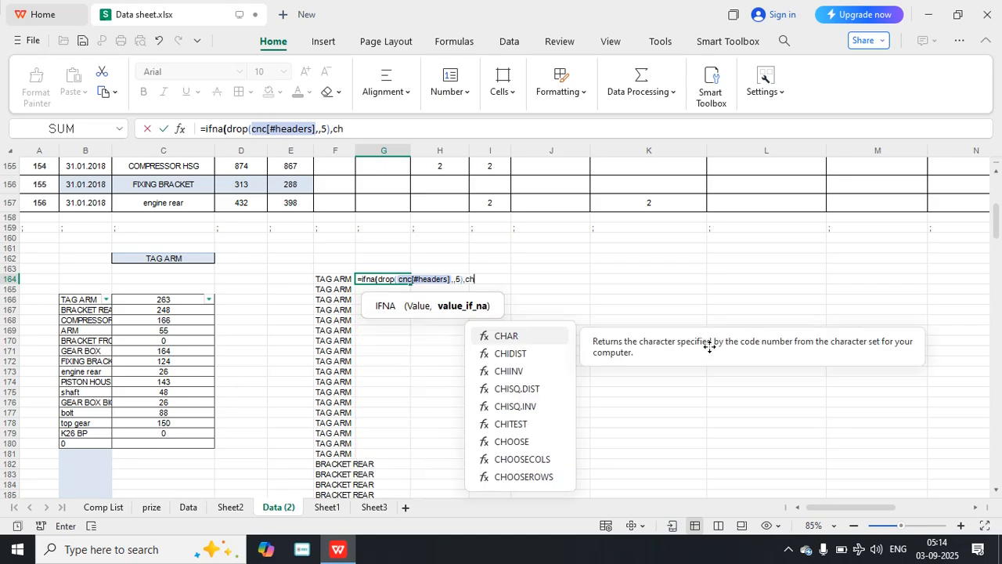
type("ooo")
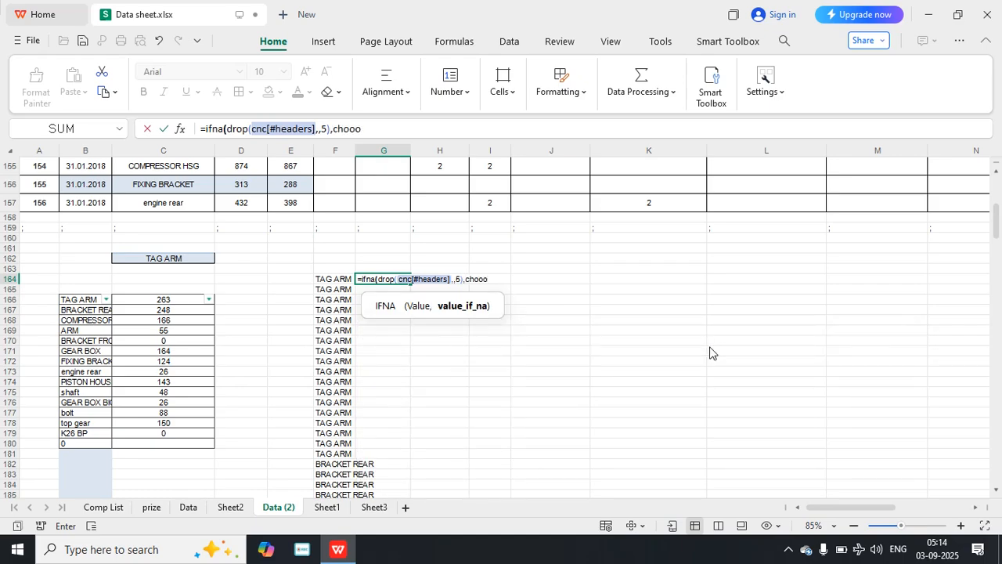
Complete the IFNA formula in G164 with CHOOSECOLS(CNC,3) as the value_if_na argument and commit it.
key("BackSpace")
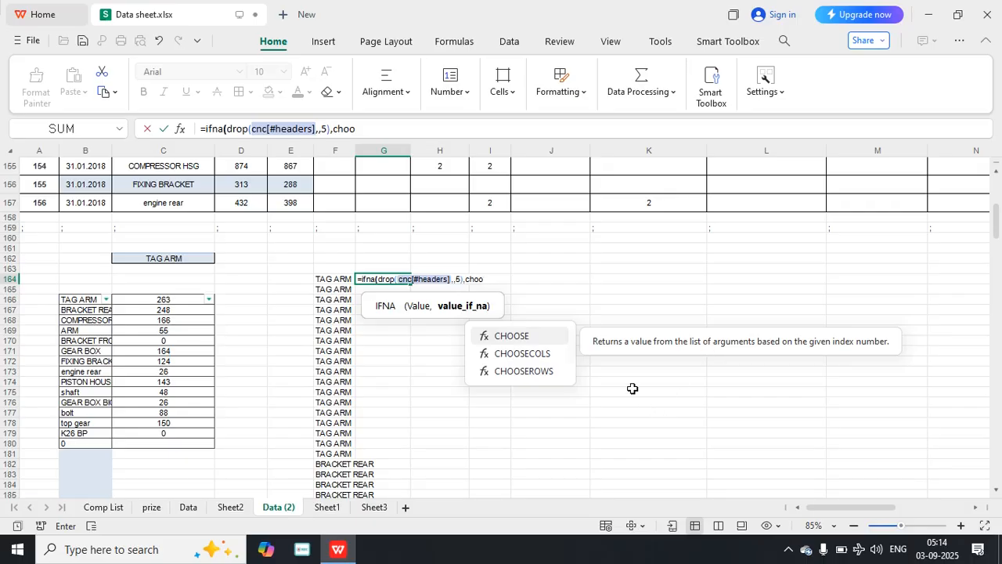
double_click(548, 354)
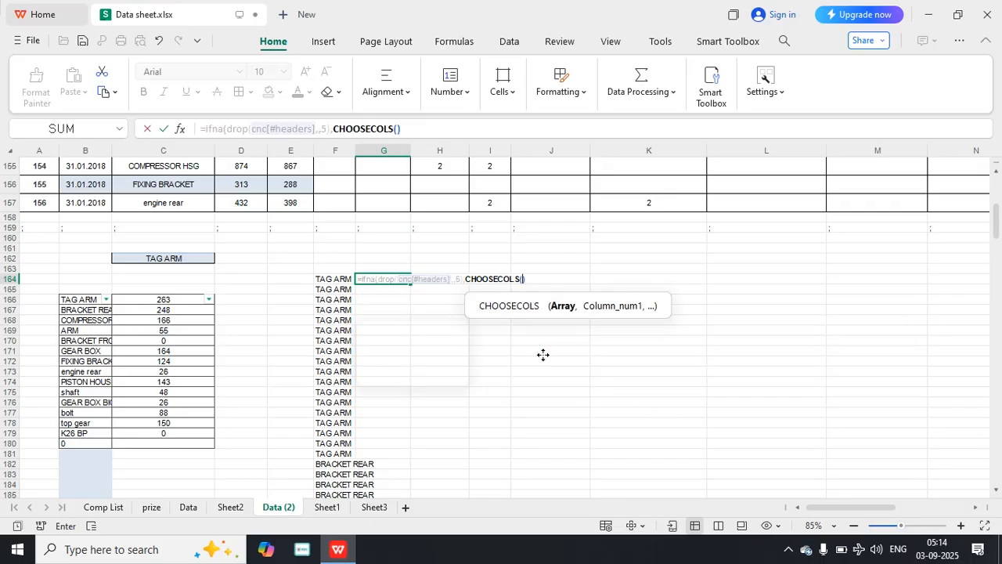
type("cnc,3")
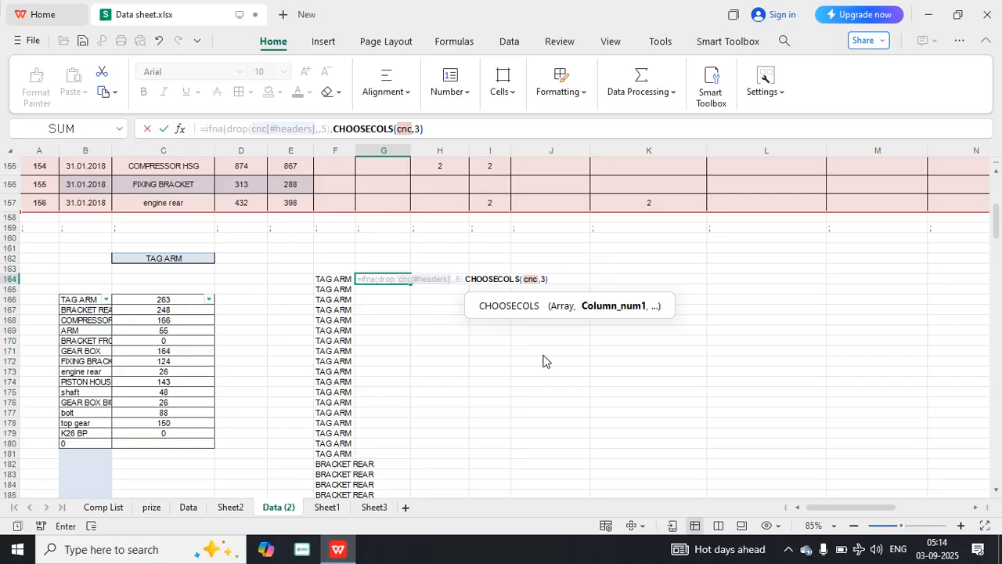
type(")")
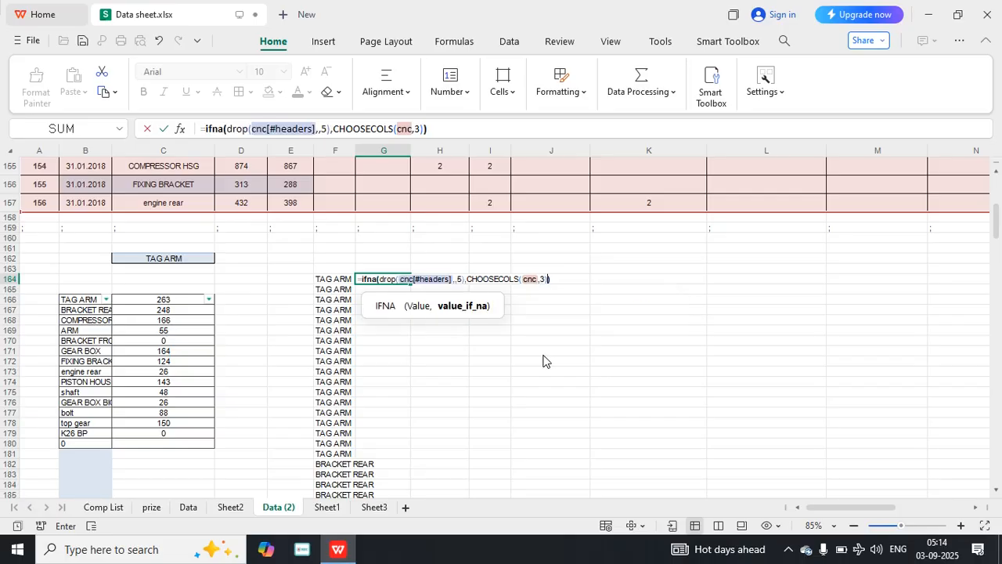
key("Return")
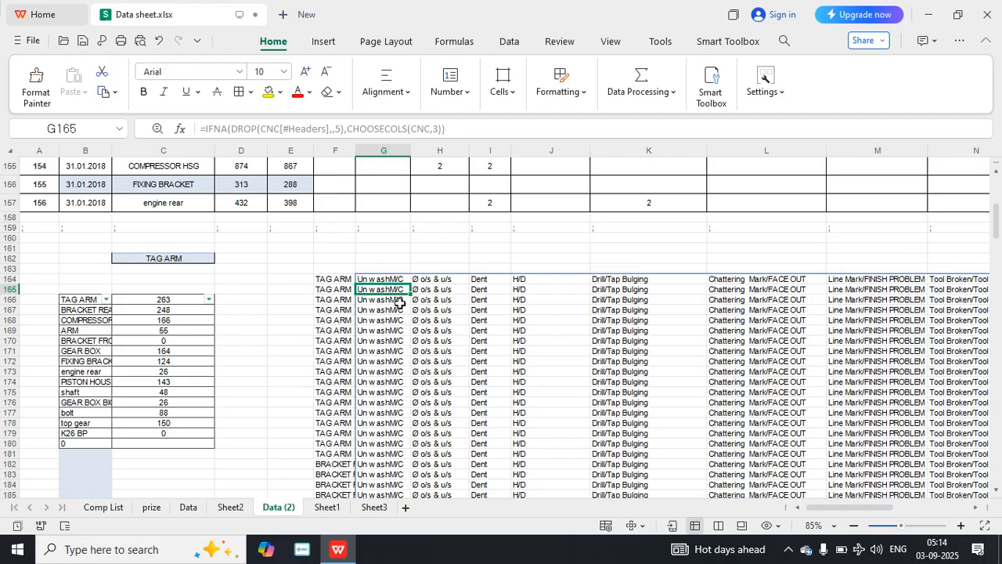
Wrap the whole IFNA formula in G164 in TOCOL to stack the header names into a single column.
left_click(383, 279)
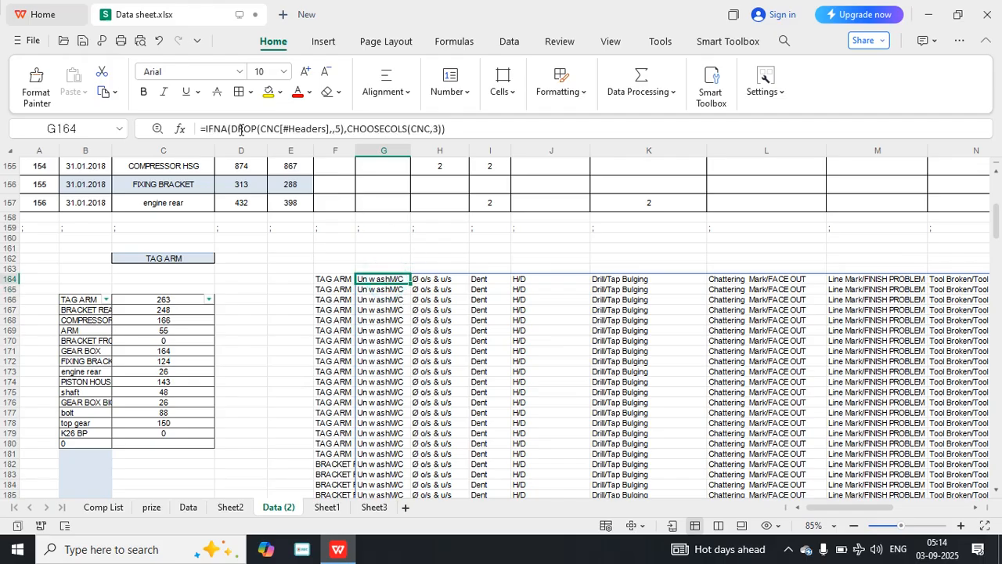
left_click(209, 128)
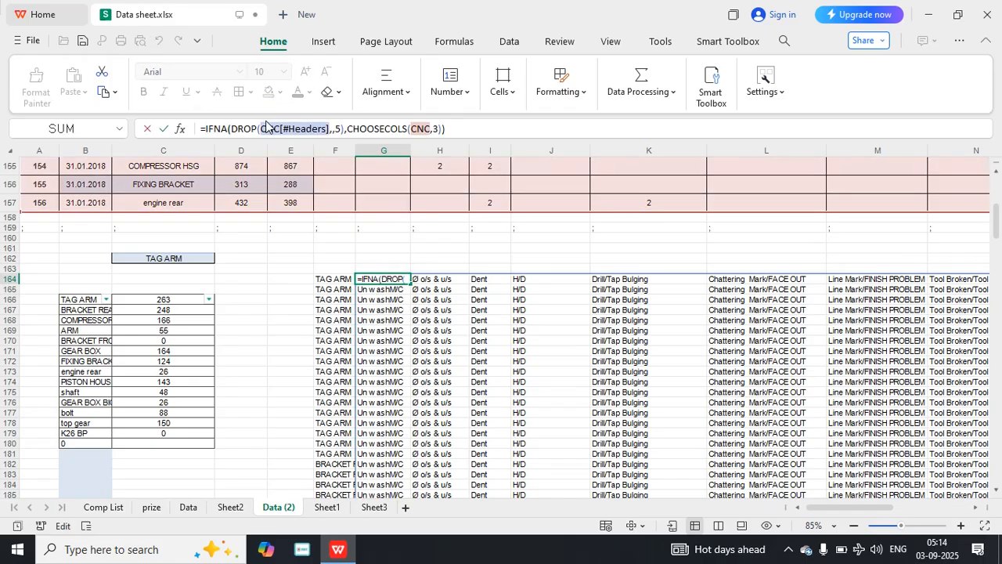
type("tocol")
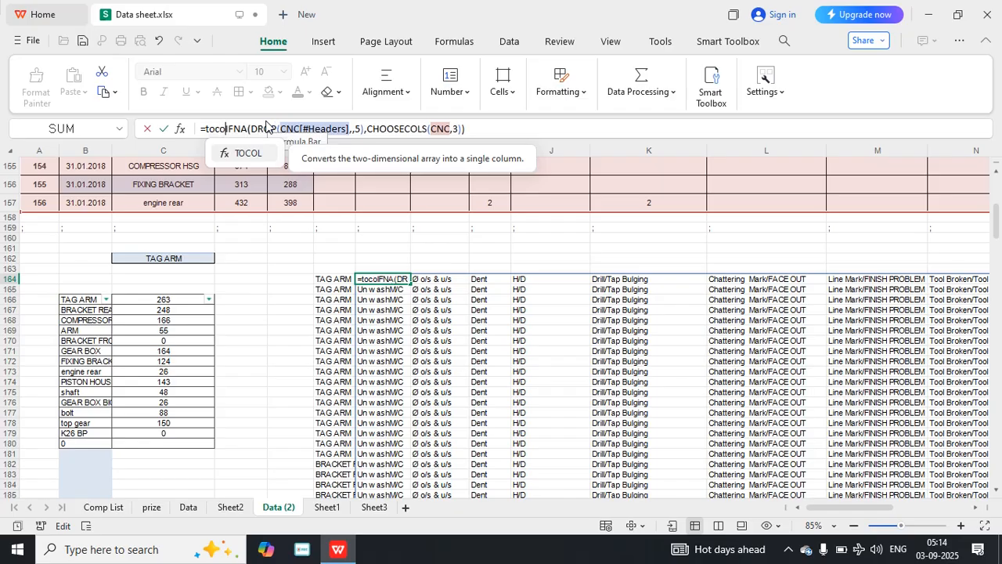
type("(")
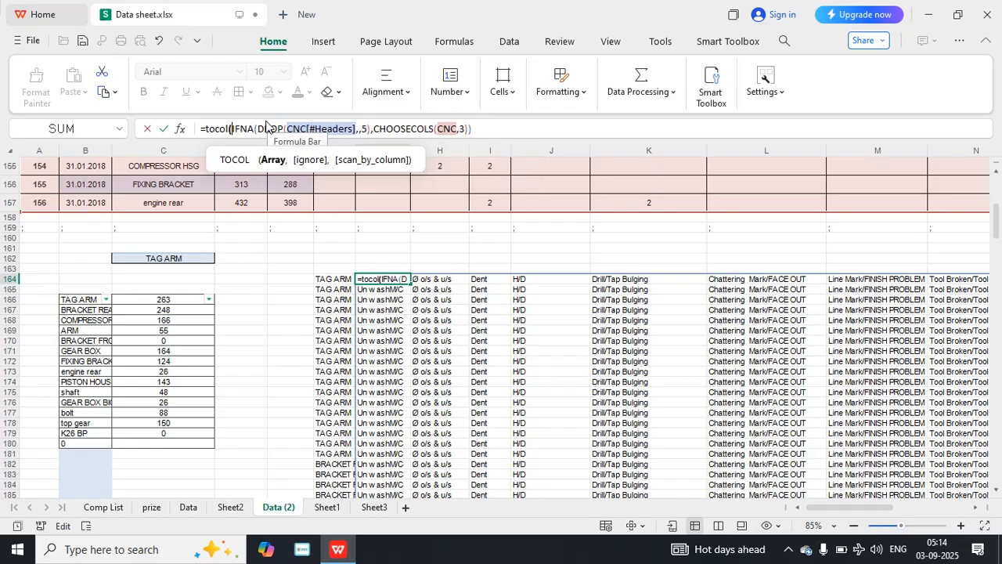
left_click(490, 129)
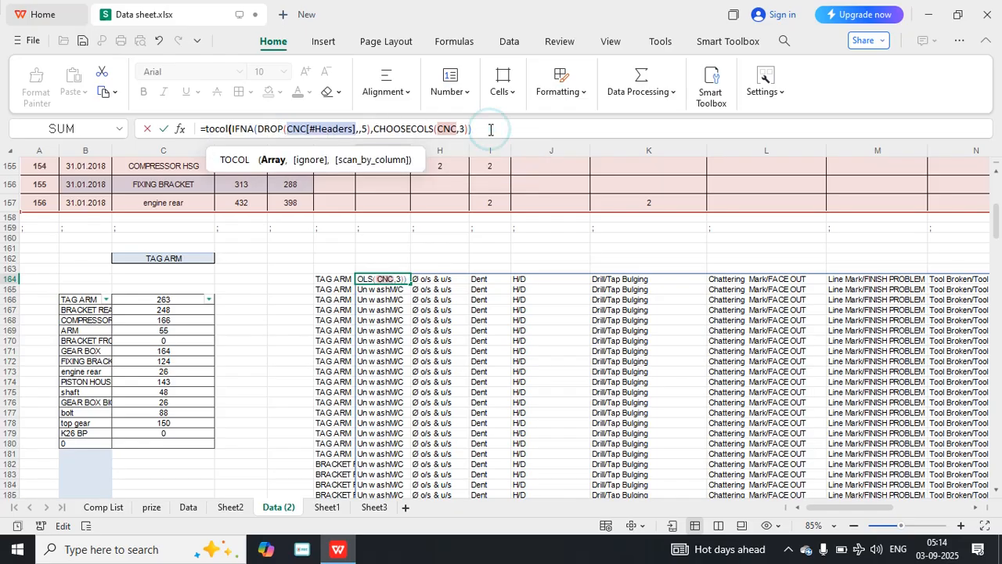
type(")")
key("Return")
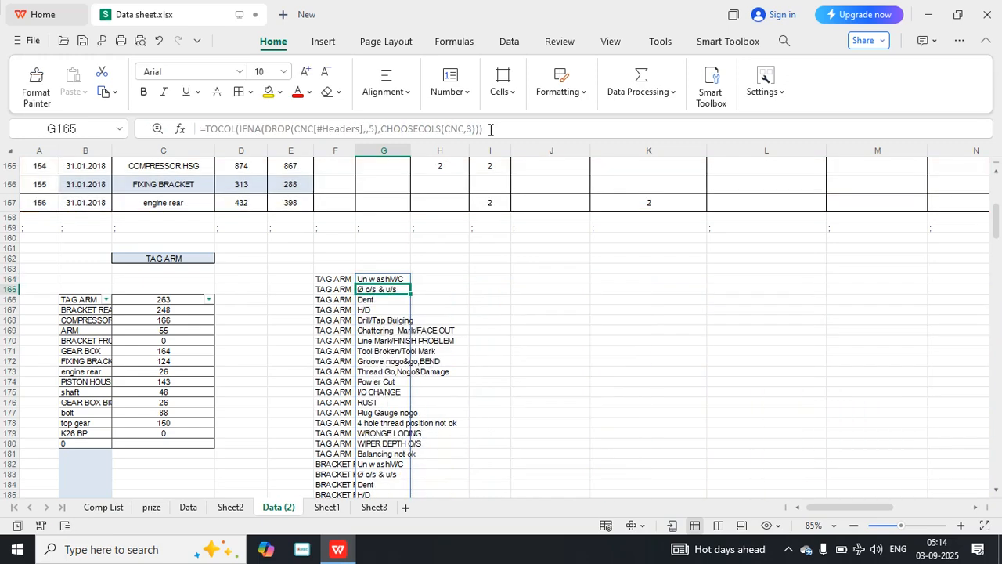
Begin a TOCOL formula in H164, leaving its array argument empty.
left_click(440, 280)
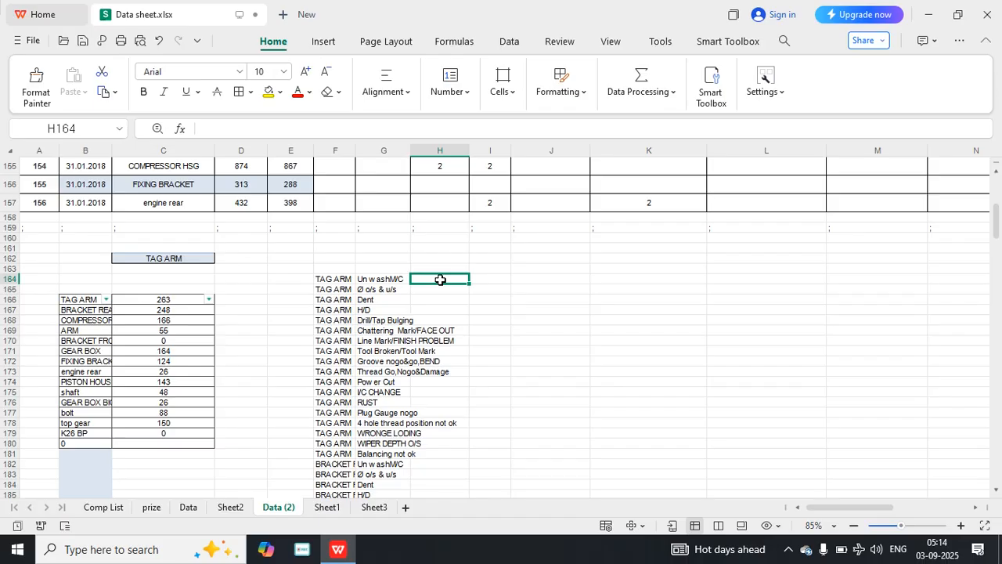
type("=")
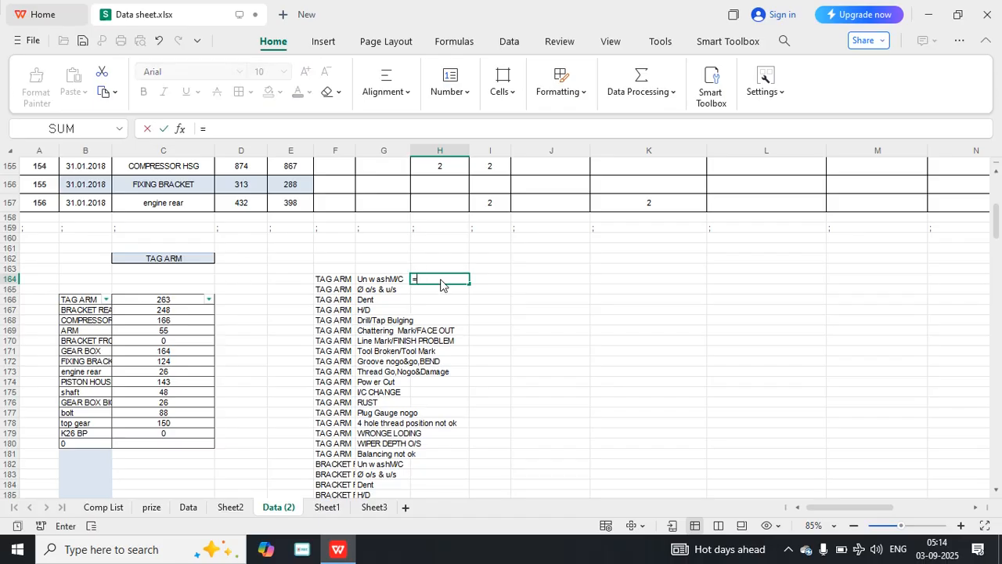
type("tocol")
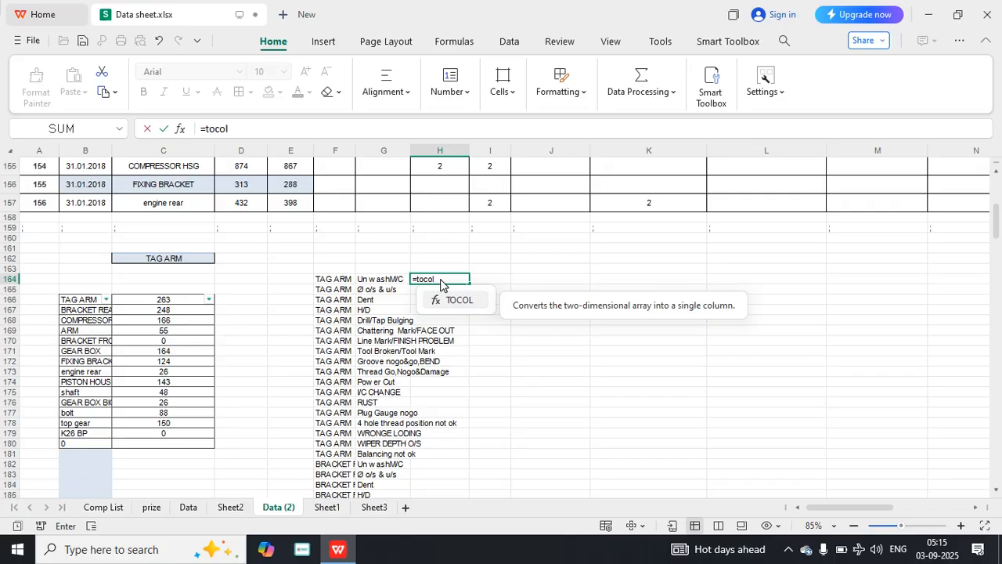
type("(c")
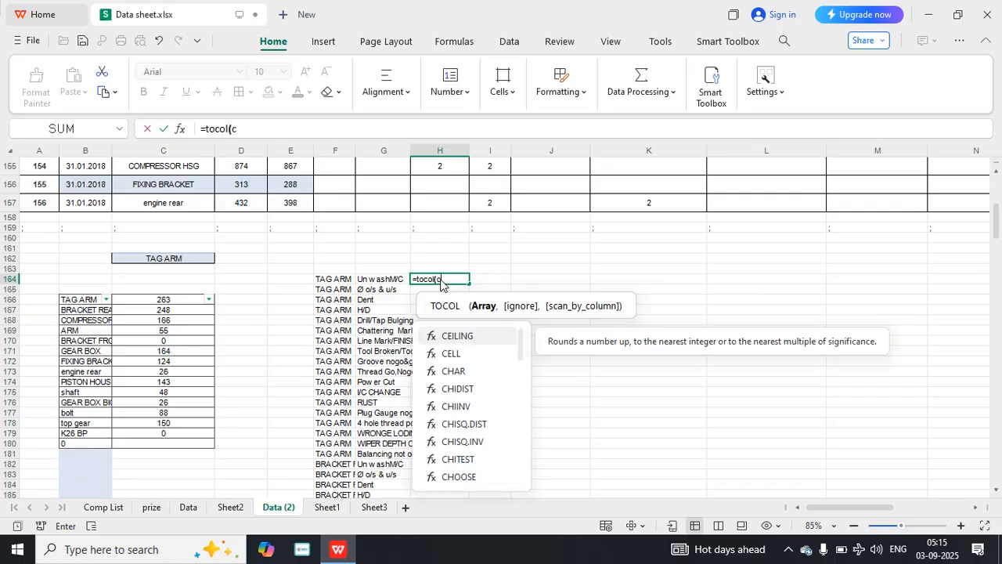
type("n")
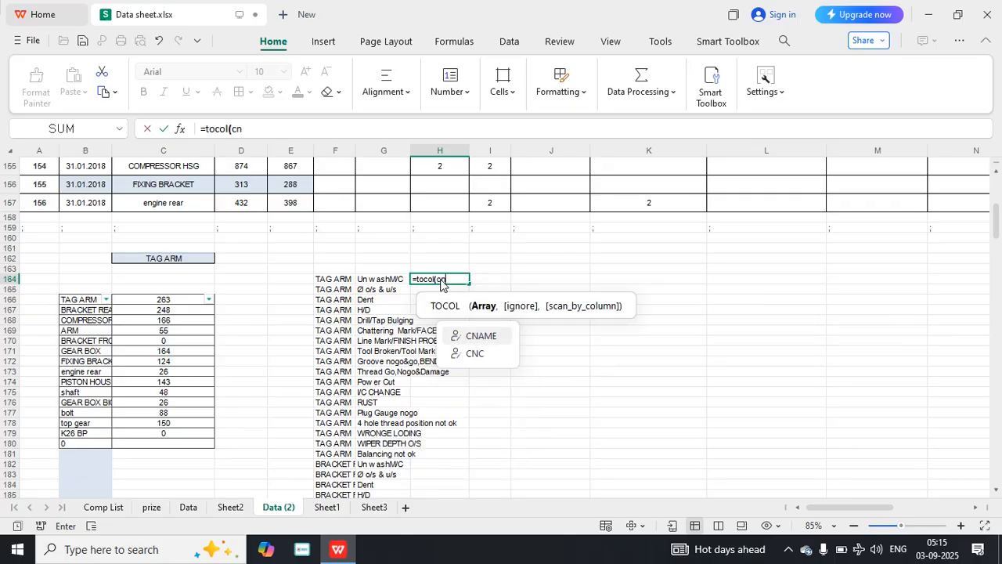
key("BackSpace")
key("BackSpace")
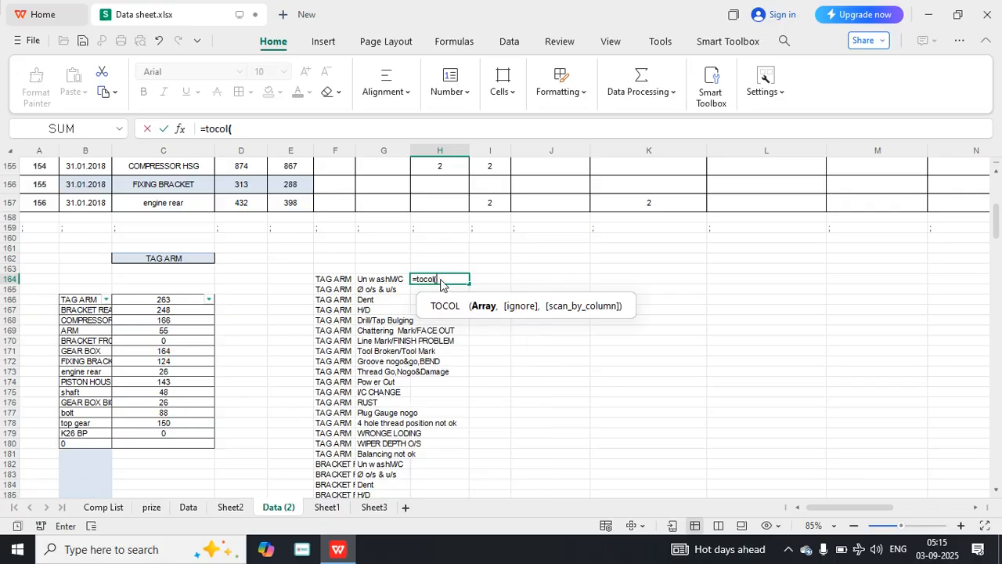
Complete the TOCOL formula in H164 with DROP(CNC,,5) as its array argument and commit it.
type("dro")
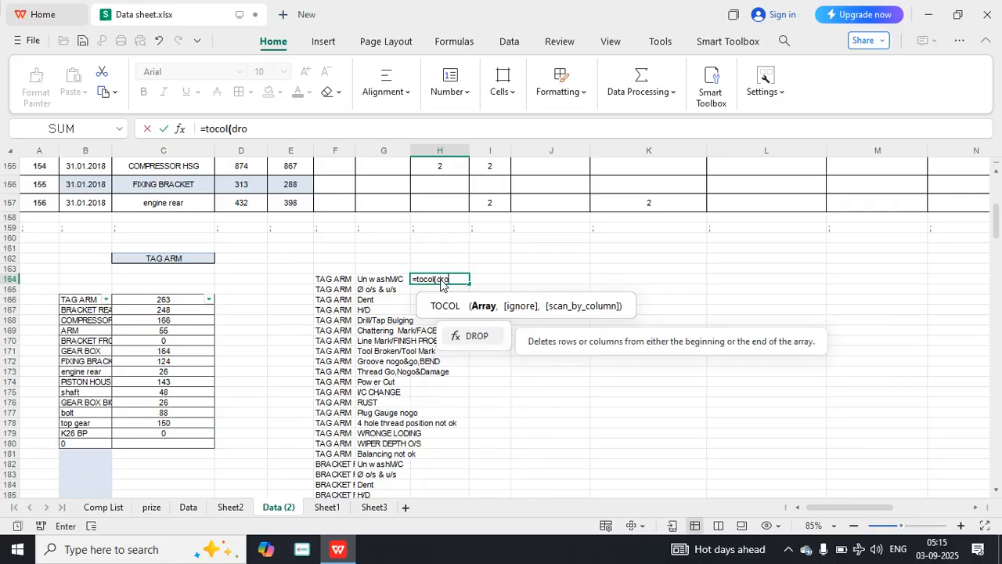
type("p(")
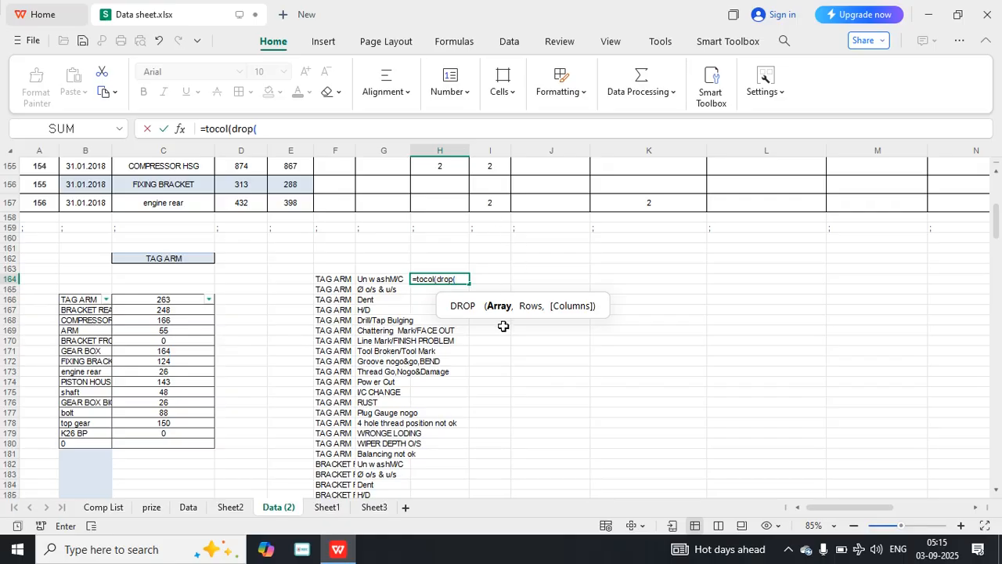
type("cn")
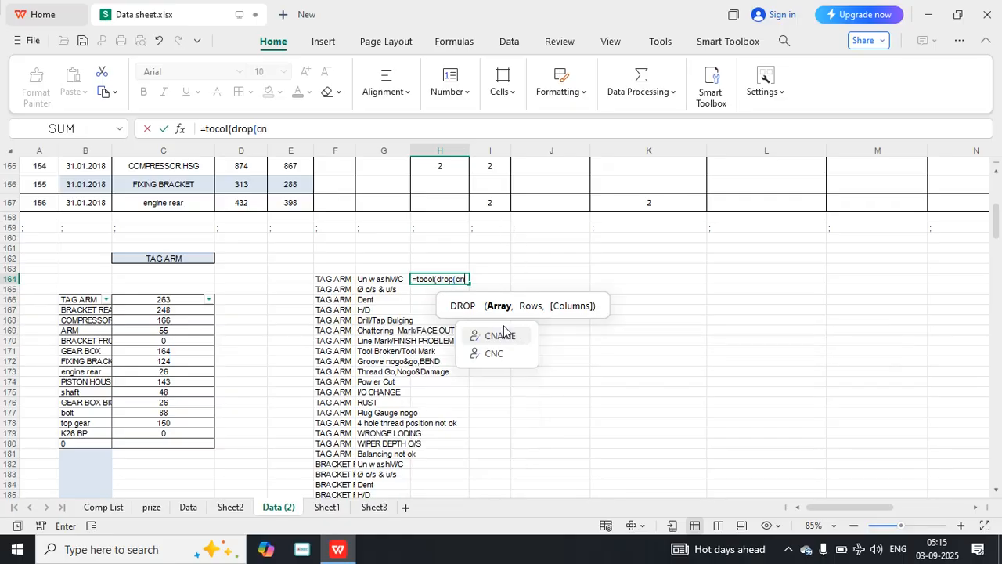
type("c,,")
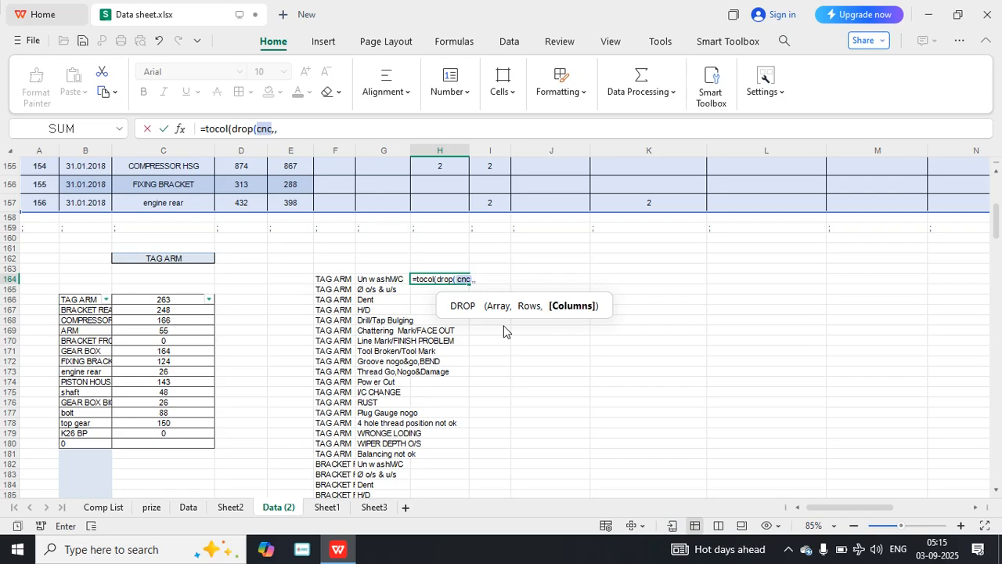
type("5))")
key("Return")
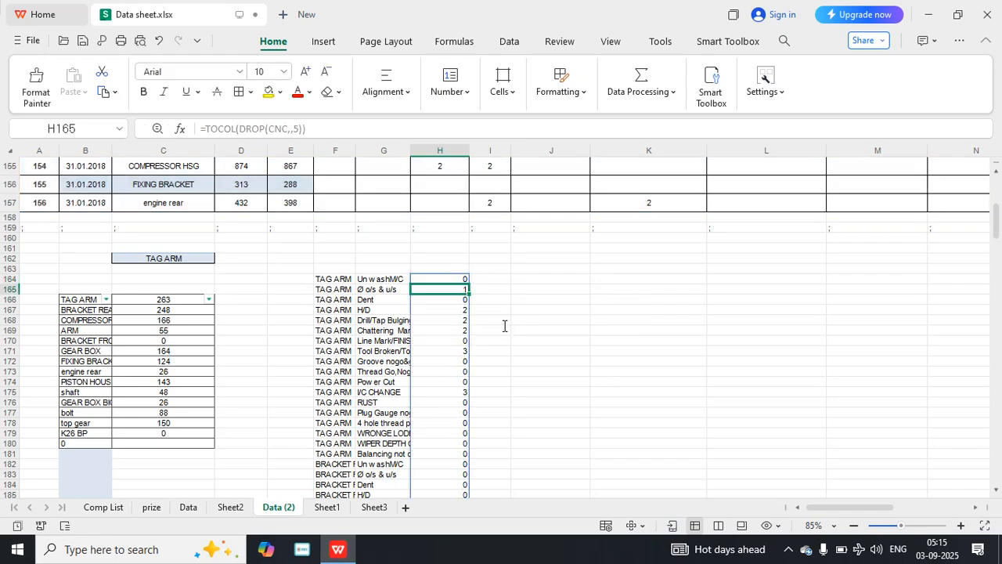
Begin a PIVOTBY formula in J166 with the item spill range F164# as its row_fields argument.
scroll(461, 336, "down", 15)
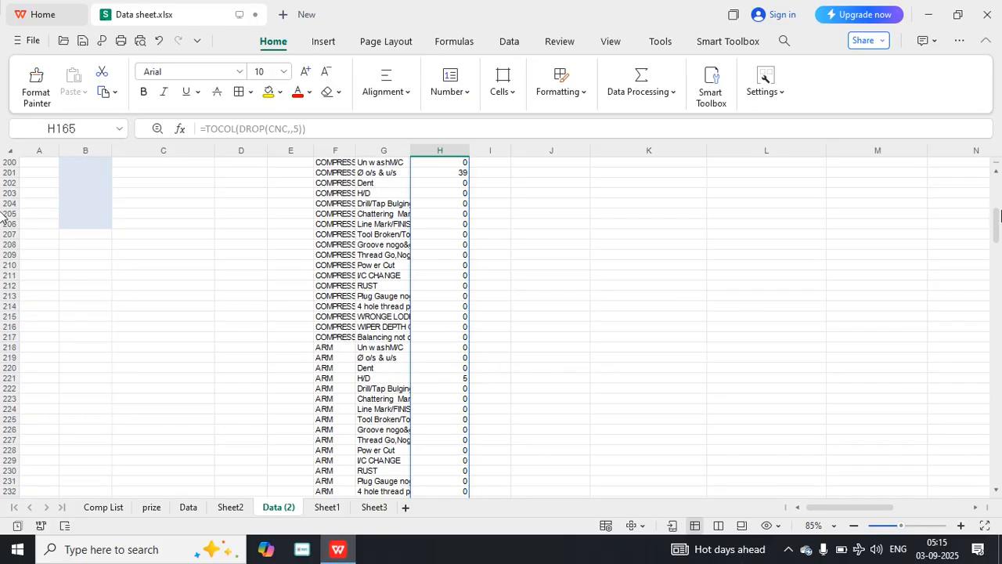
left_click_drag(996, 223, 1000, 256)
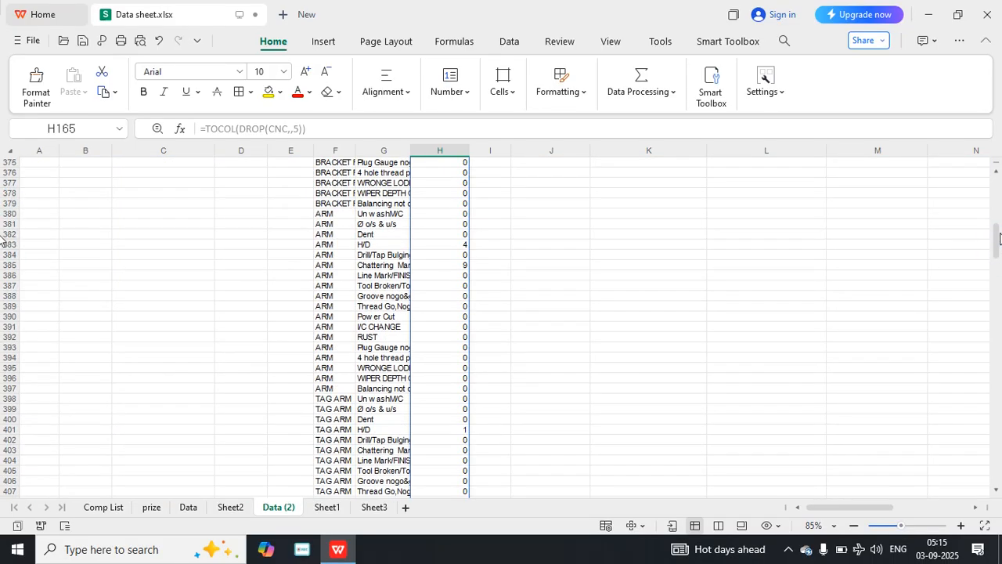
left_click_drag(999, 239, 1000, 214)
scroll(649, 287, "down", 12)
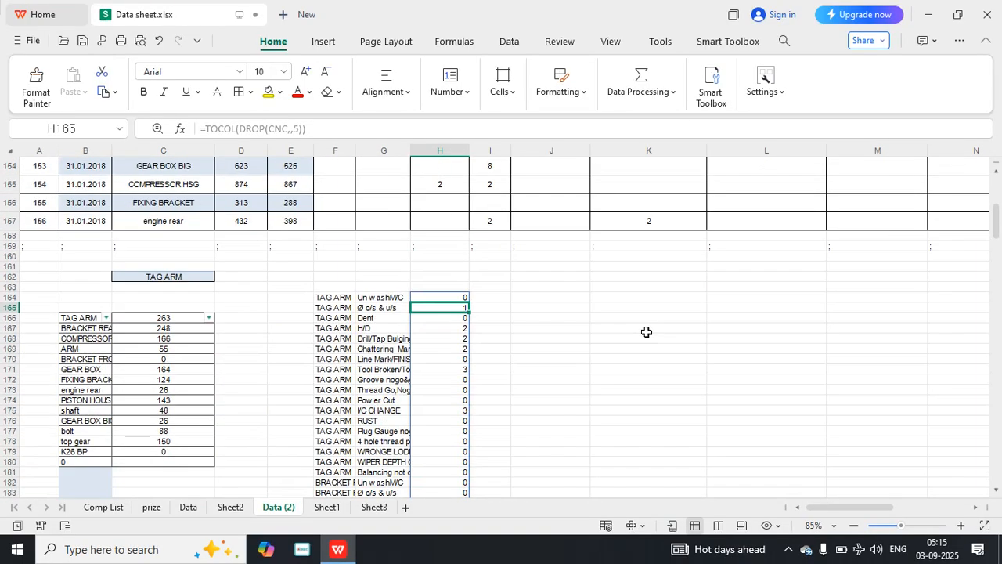
left_click(572, 317)
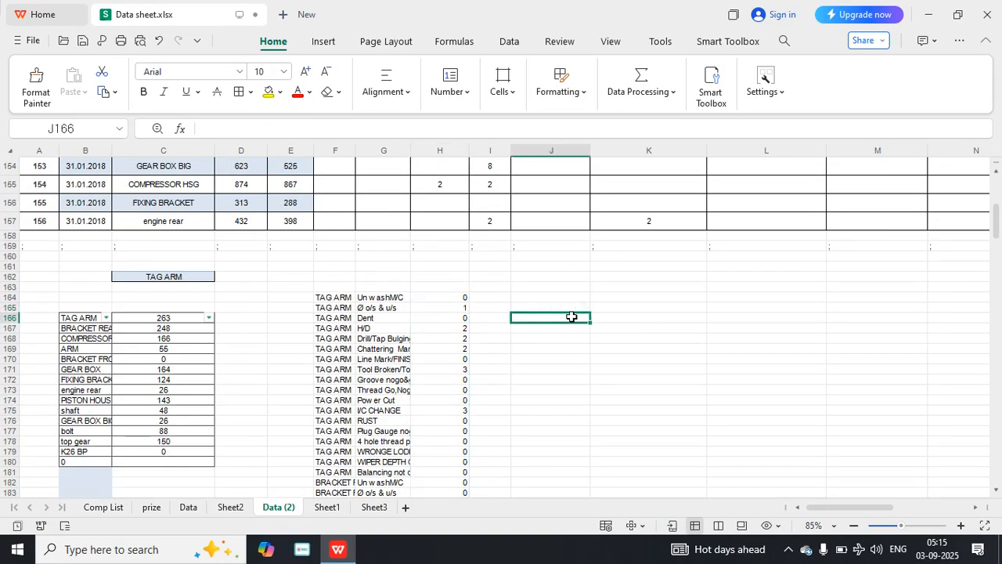
type("=piv")
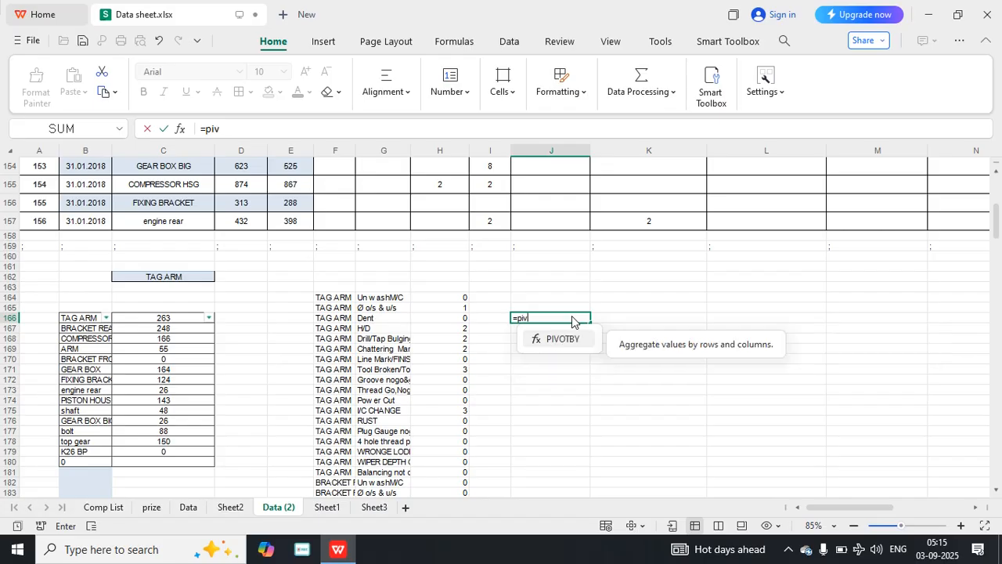
left_click(559, 338)
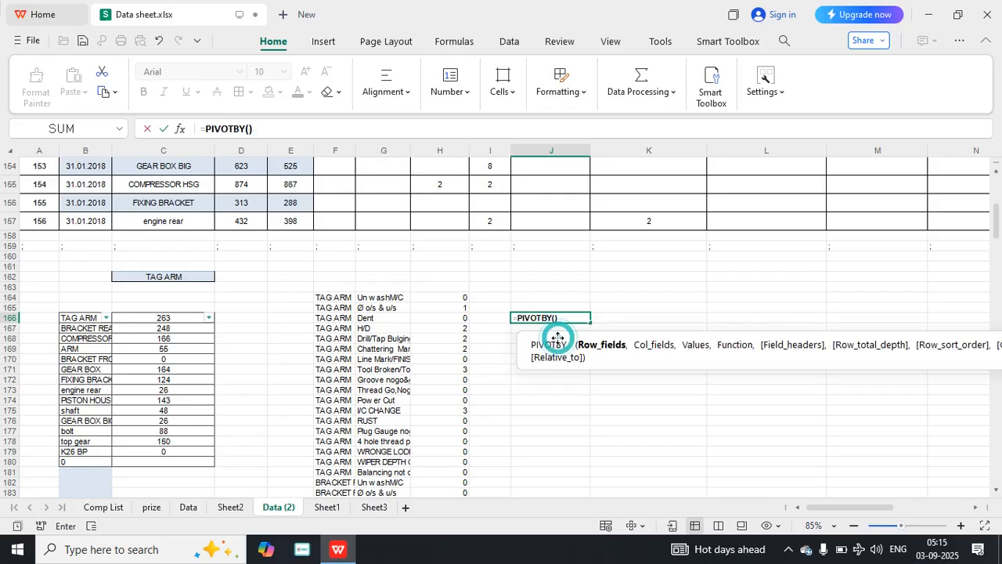
left_click(343, 298)
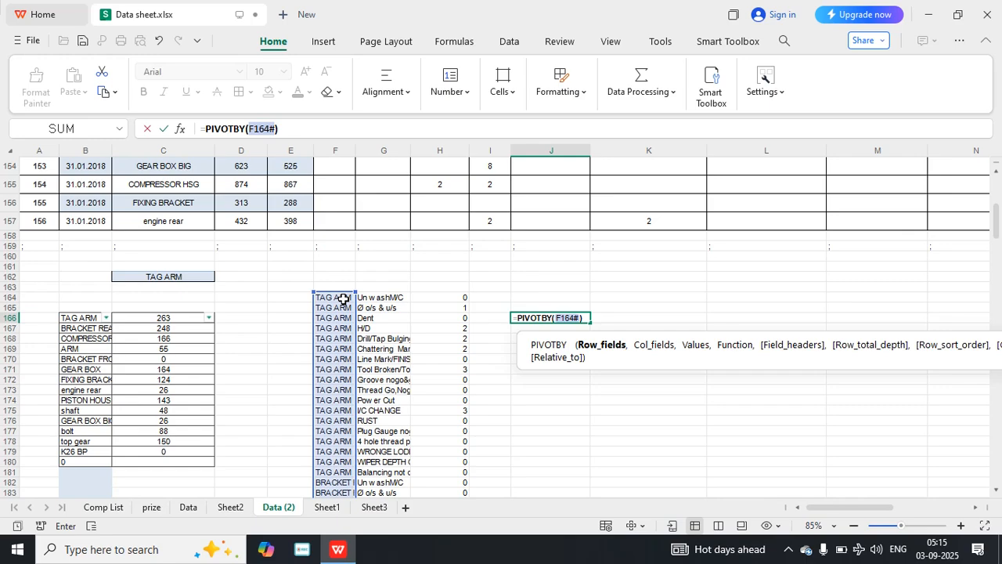
type(",")
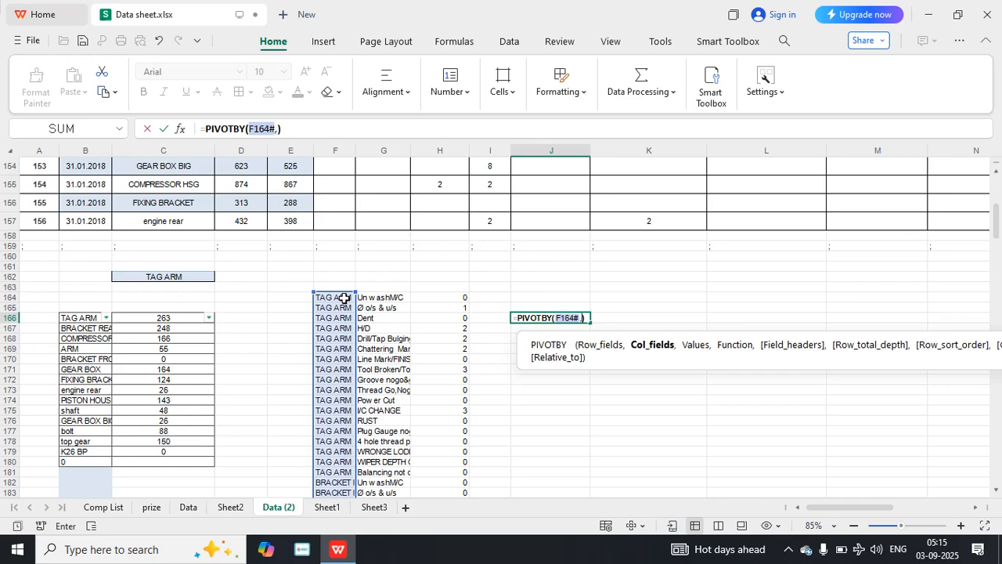
Add the spill ranges G164# as col_fields and H164# as values to the PIVOTBY formula in J166.
left_click(382, 297)
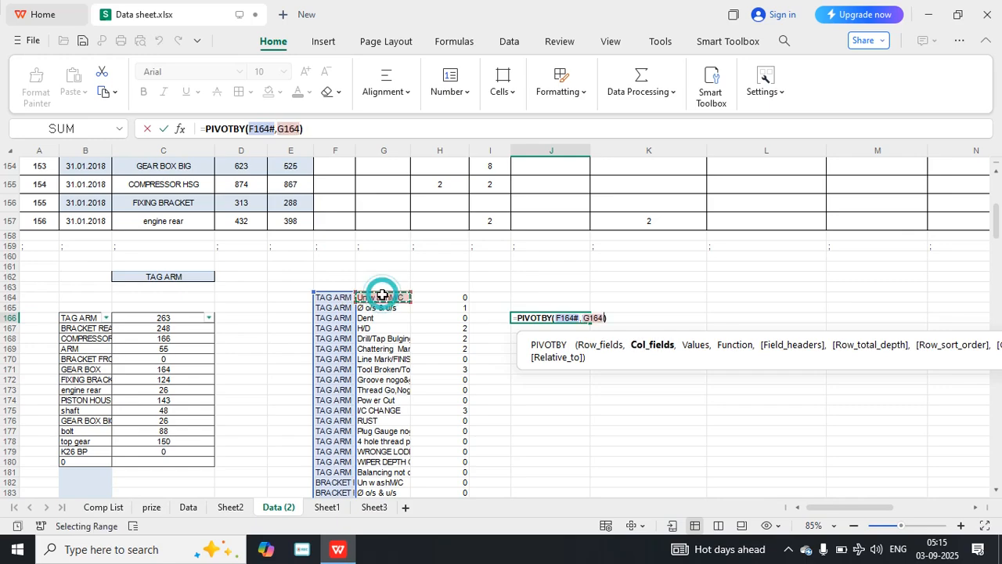
type("#")
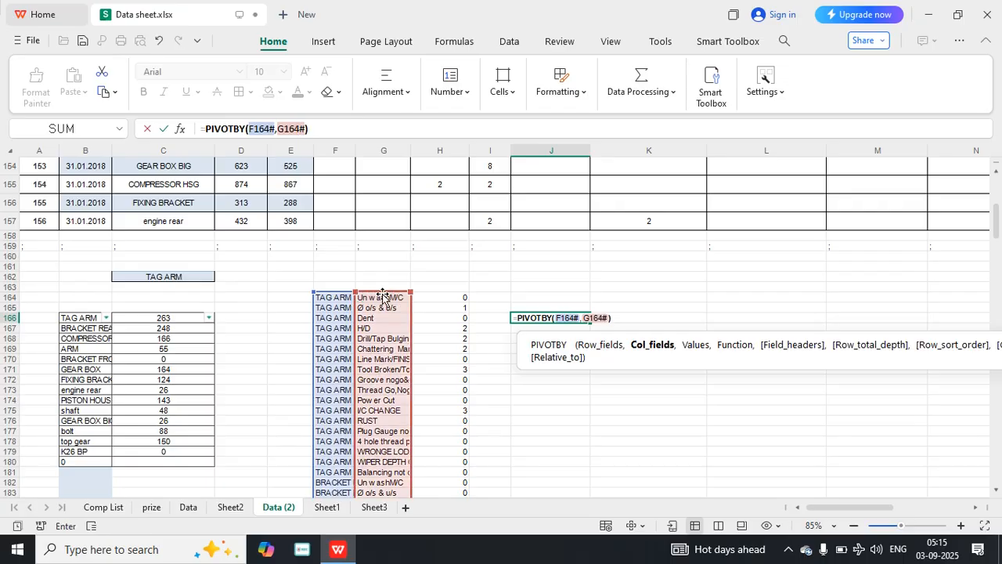
type(",")
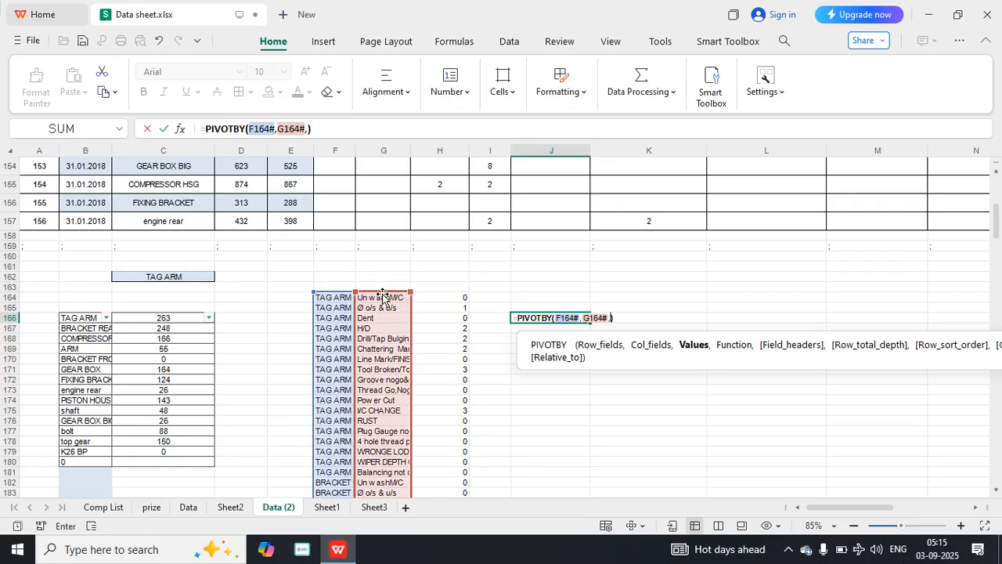
left_click(456, 298)
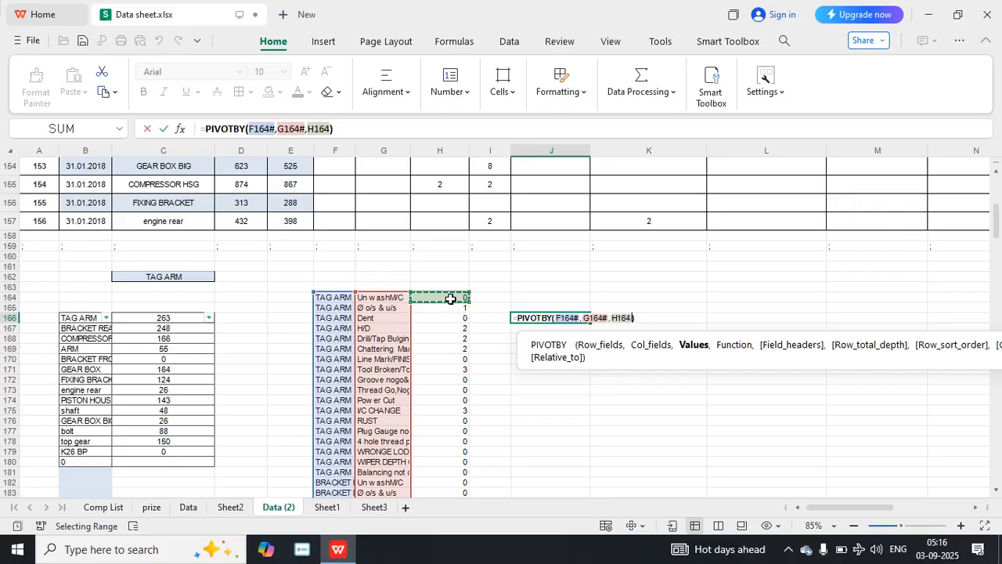
type("#")
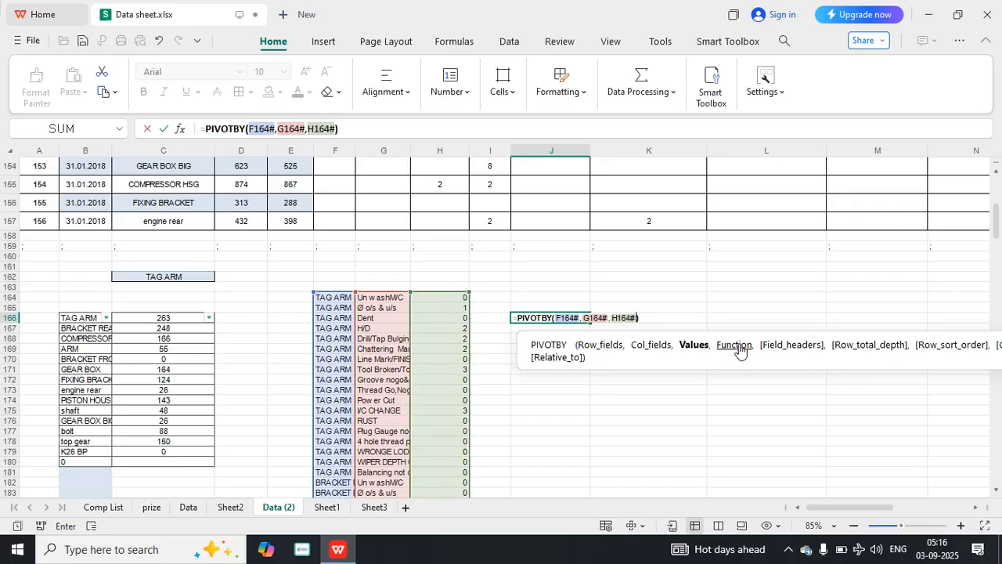
Add SUM as the function argument of the PIVOTBY formula in J166 and commit it.
key("Return")
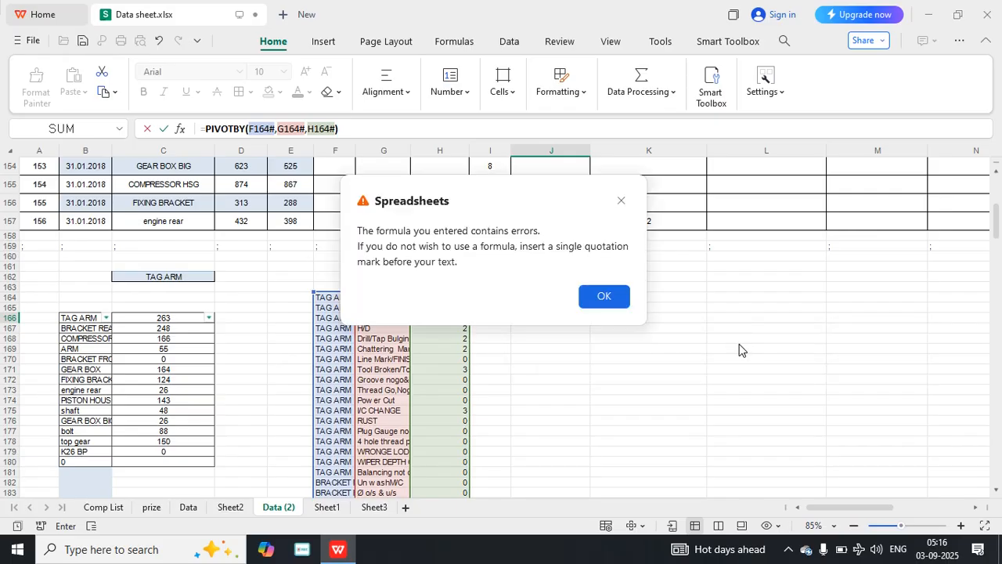
left_click(614, 298)
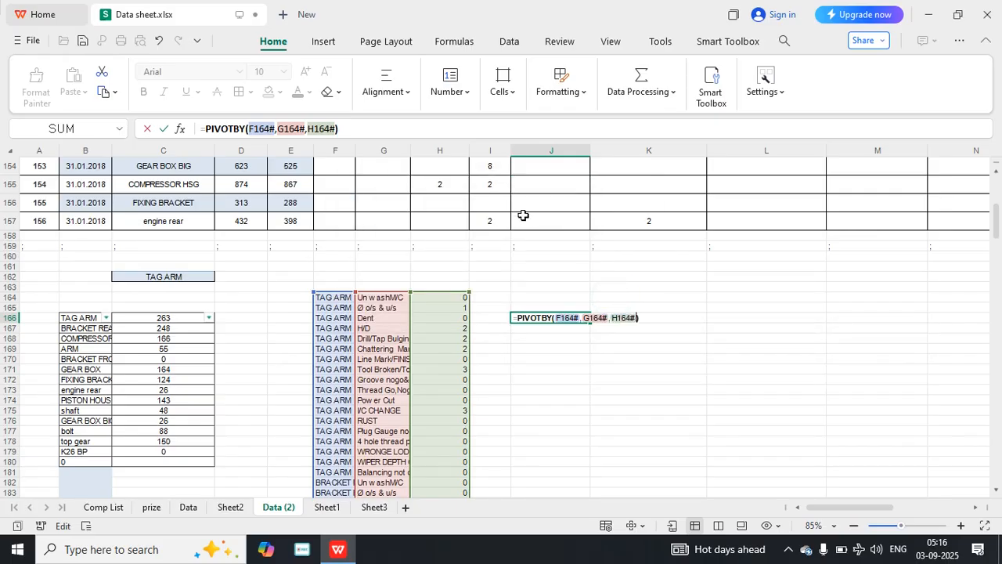
left_click(247, 128)
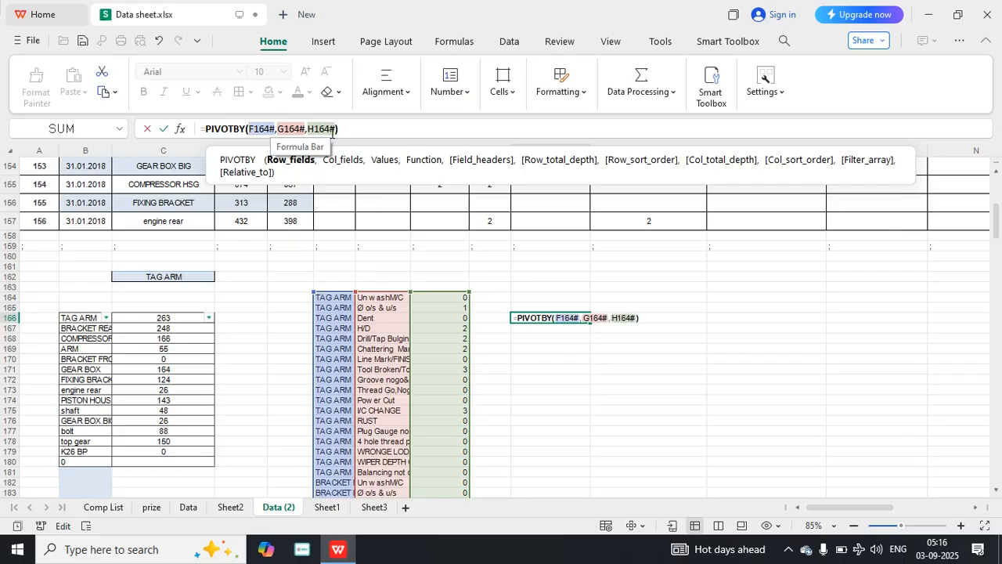
left_click(337, 129)
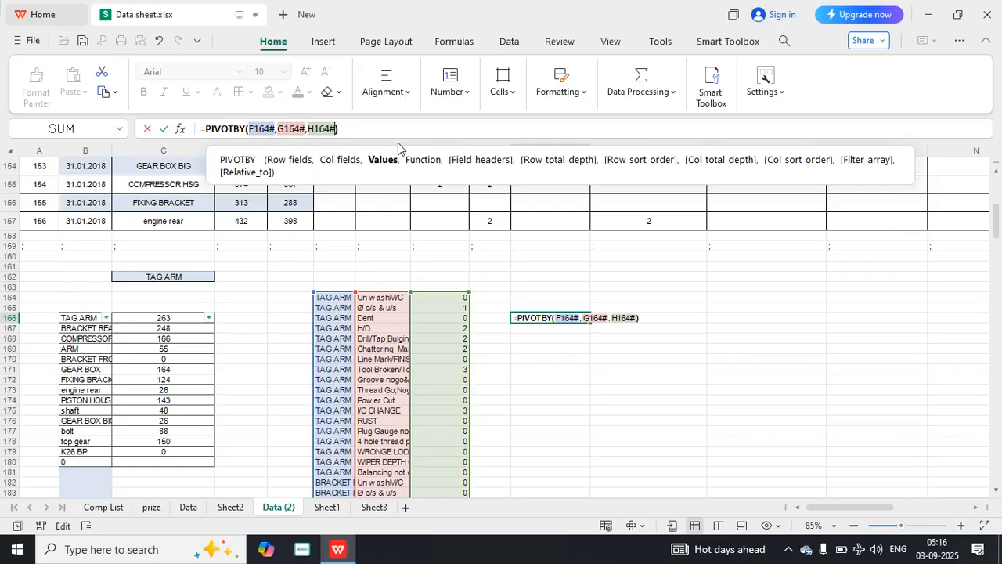
type(",")
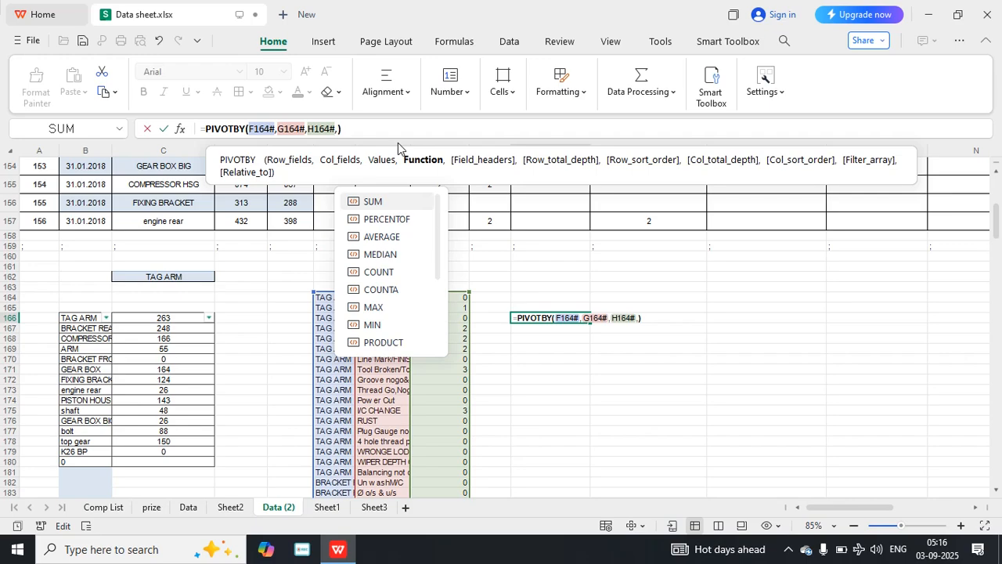
left_click(374, 202)
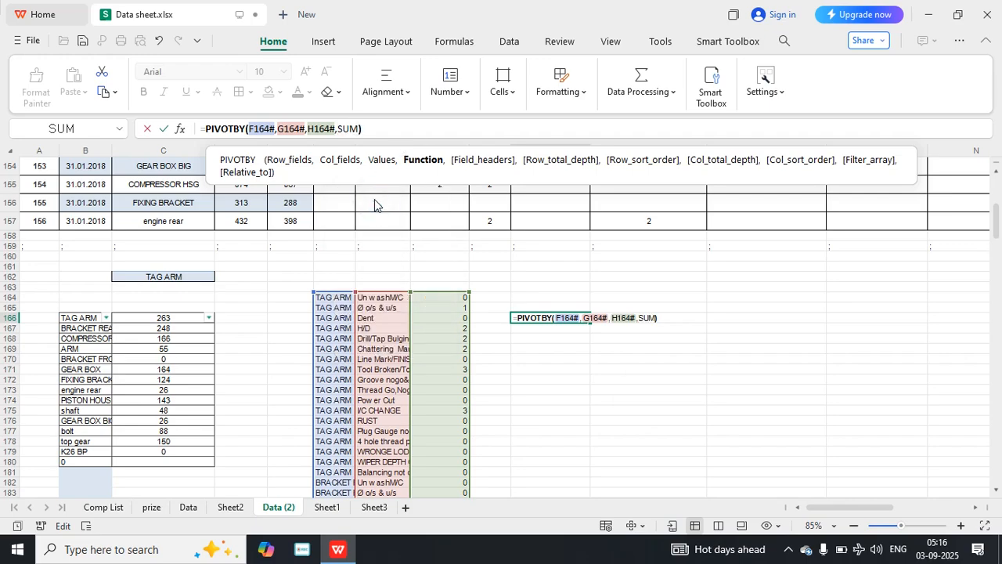
key("Return")
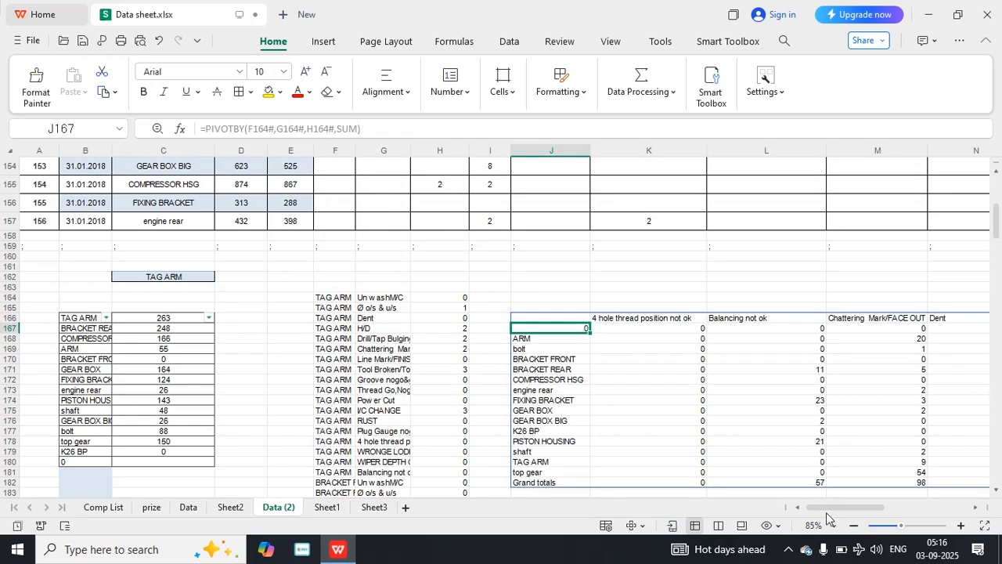
Remove the G164# col_fields argument from the PIVOTBY formula in J166, leaving that argument blank, and commit it.
mouse_move(832, 509)
left_mouse_down()
mouse_move(939, 508)
mouse_move(813, 507)
left_mouse_up()
left_click(571, 316)
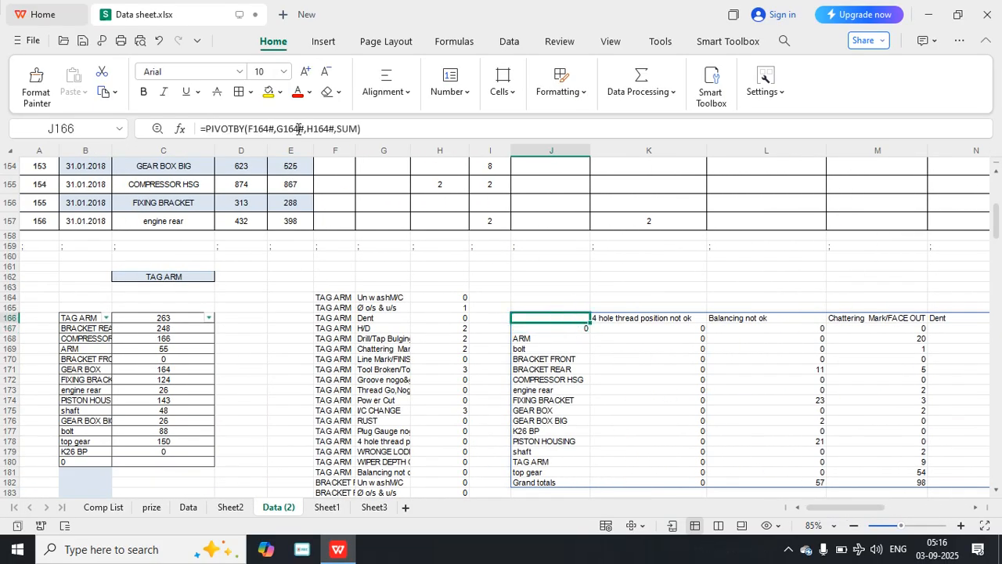
left_click_drag(302, 128, 277, 128)
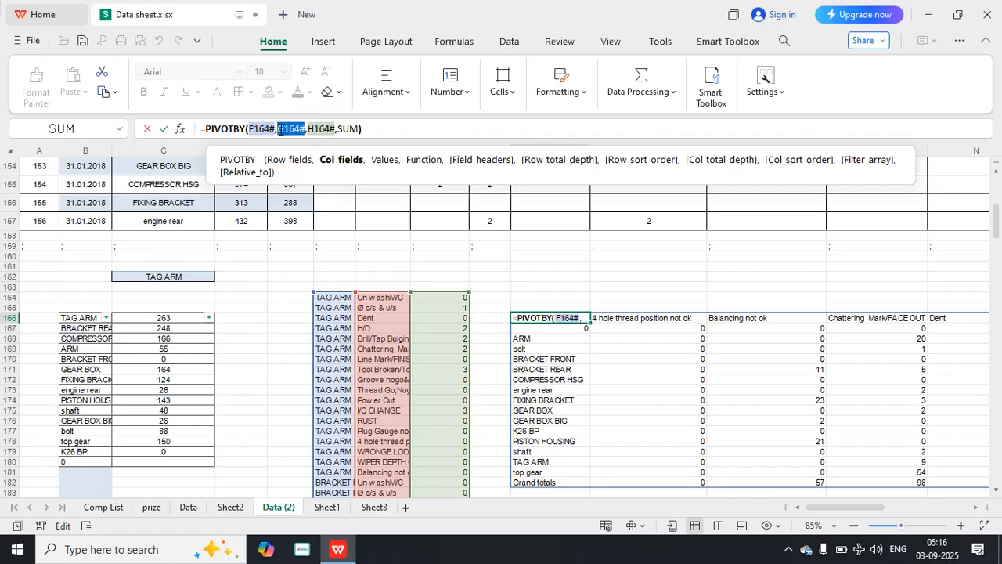
key("BackSpace")
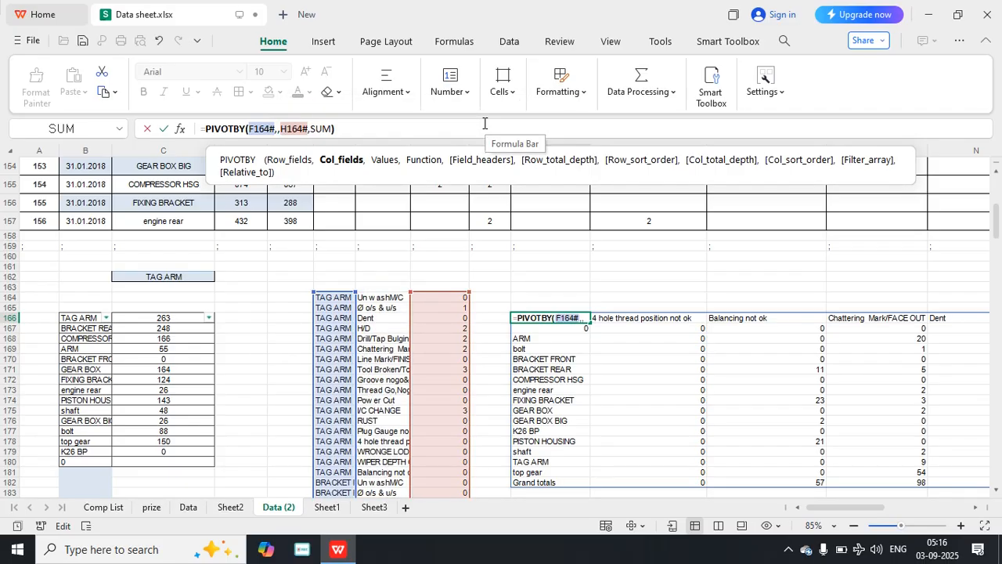
key("Return")
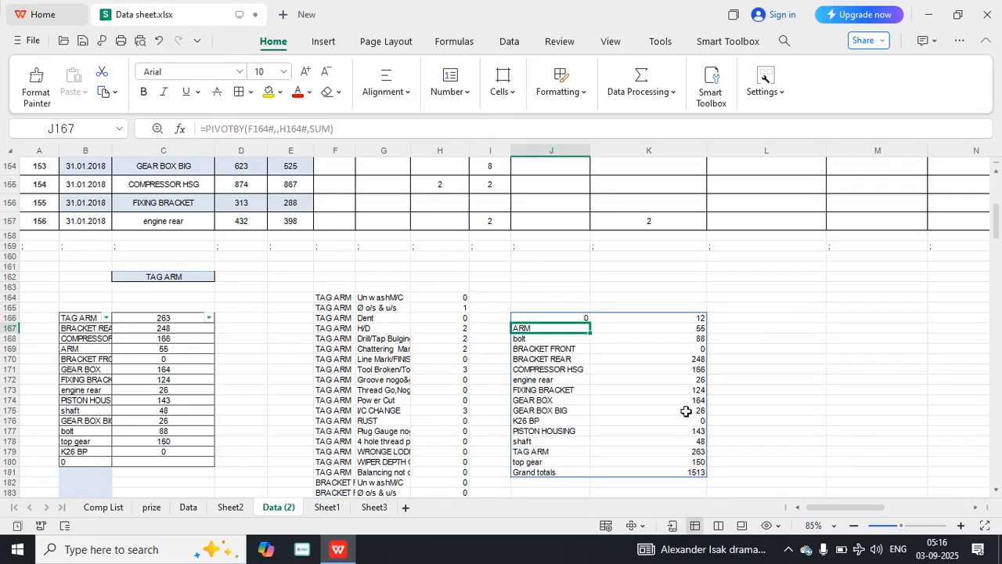
Add a row_sort_order of -1 to the PIVOTBY formula in J166, leaving field_headers and row_total_depth blank, and commit it.
left_click(578, 319)
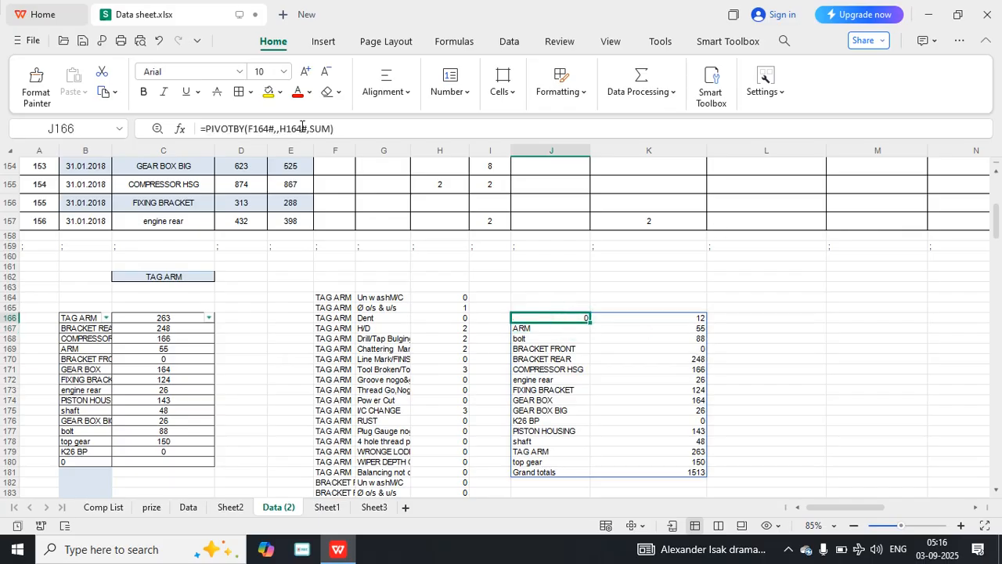
left_click(332, 129)
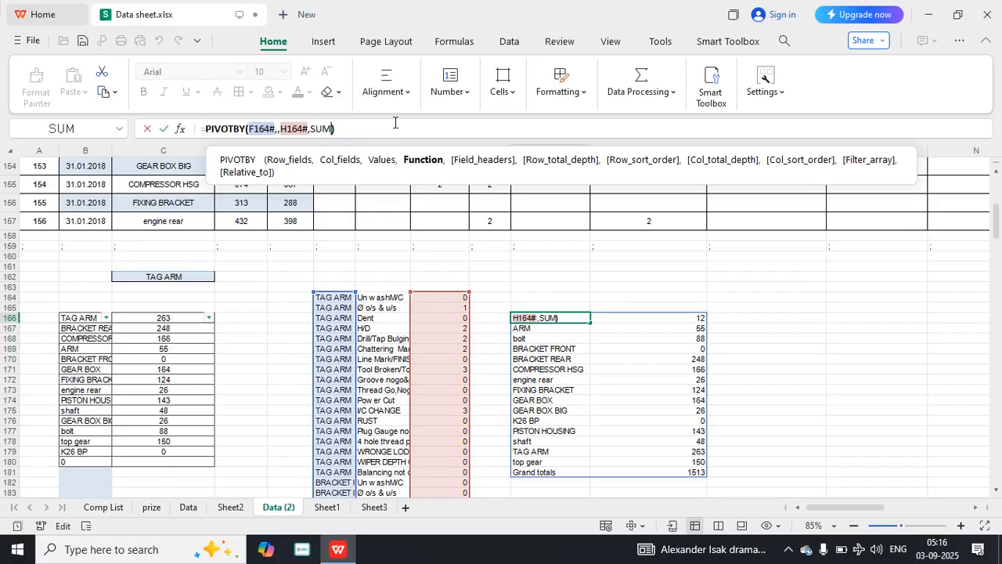
type(",,")
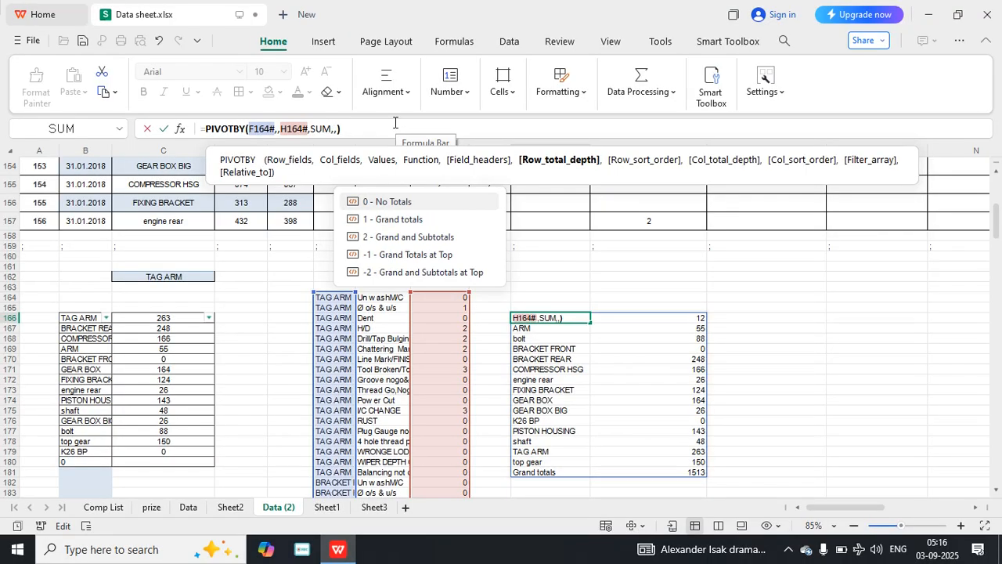
type(",")
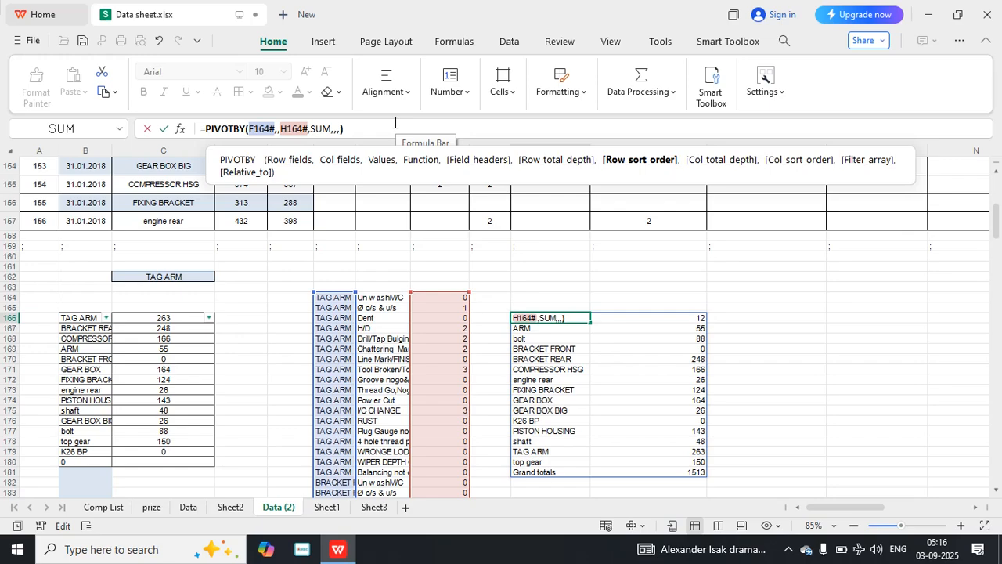
type("-1")
key("Return")
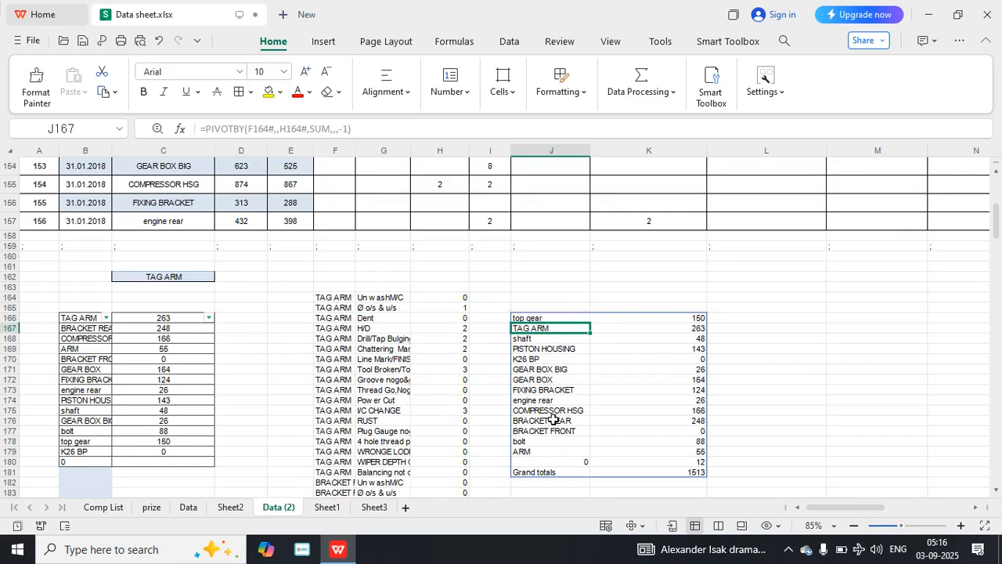
Change the row_sort_order argument of the PIVOTBY formula in J166 to 1 and commit it.
left_click(532, 318)
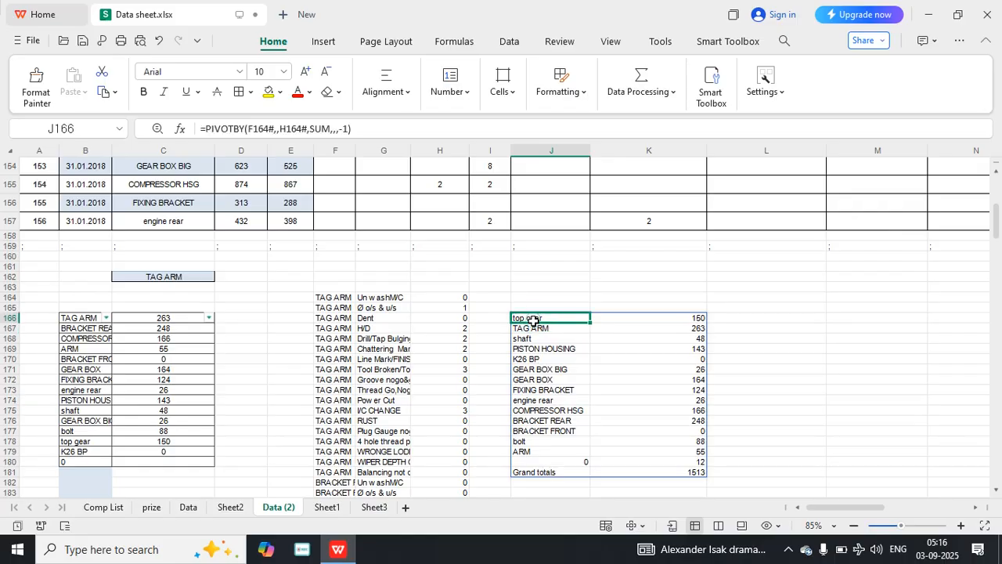
left_click(342, 128)
key("BackSpace")
key("Return")
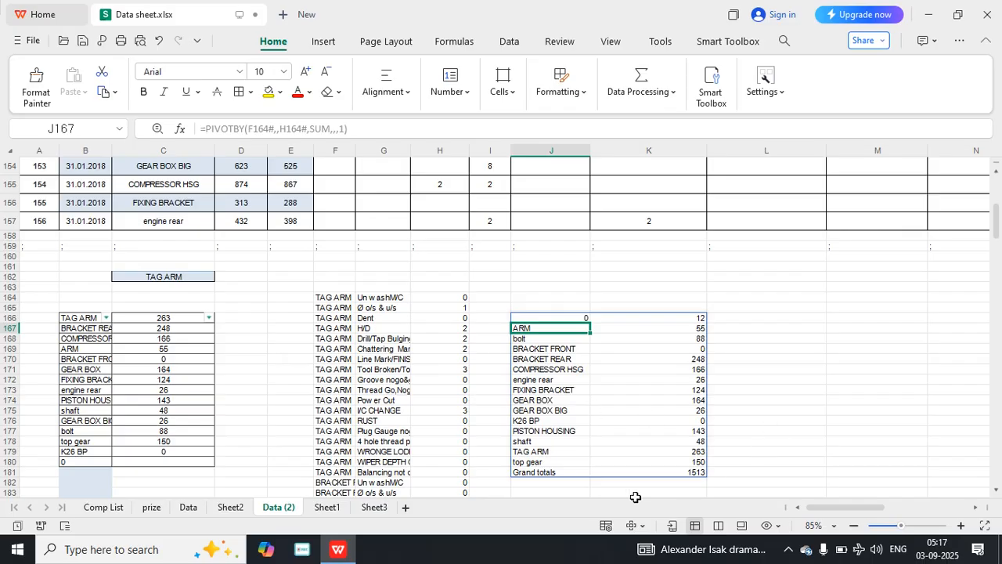
scroll(406, 422, "down", 7)
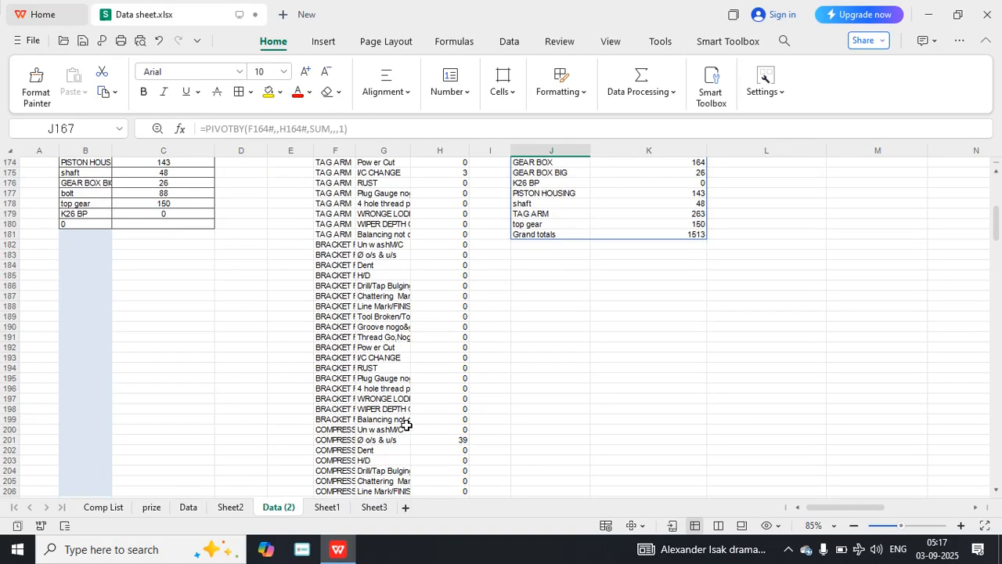
scroll(537, 434, "up", 6)
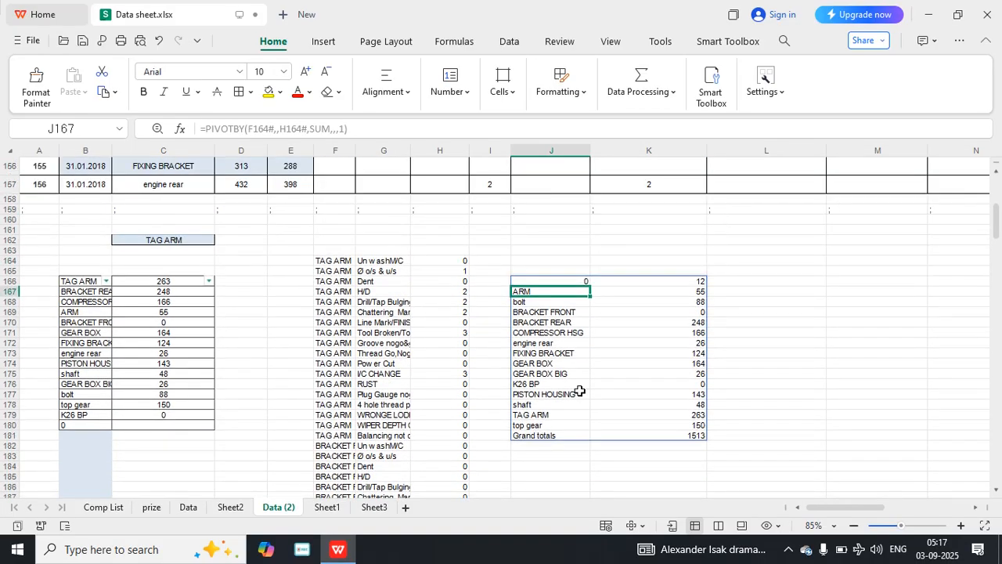